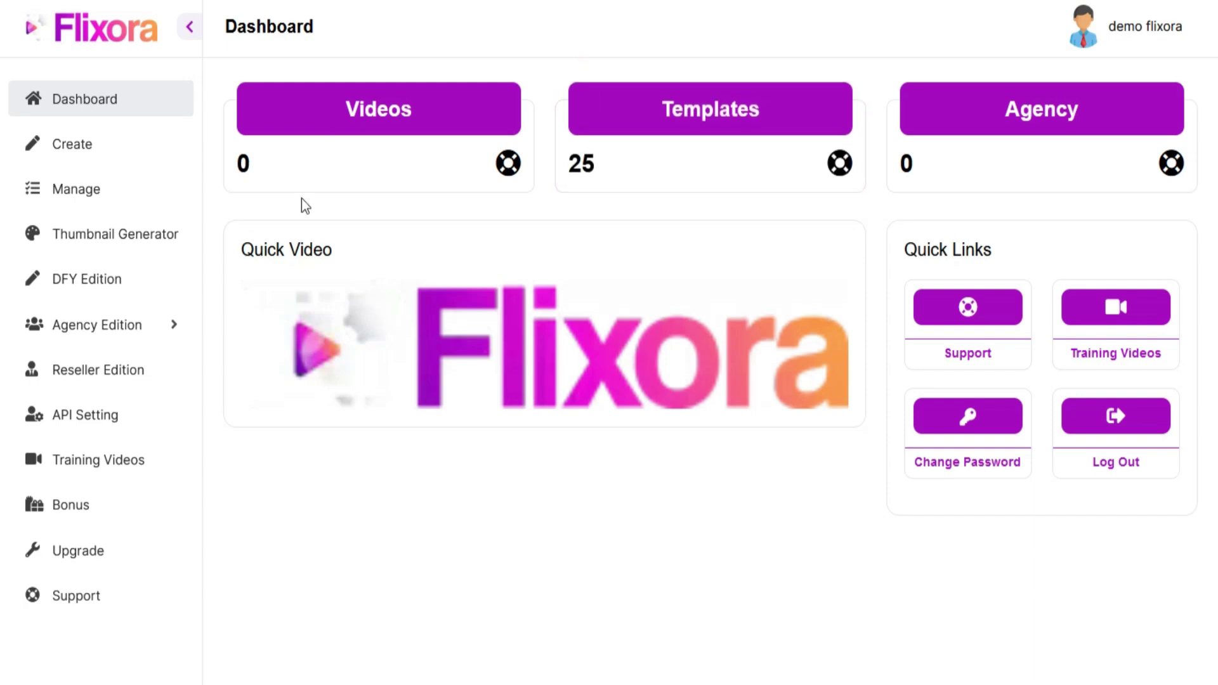
# Open the Thumbnail Generator and load the "Best Webcast Practices" blog banner from the template library
pyautogui.click(109, 234)
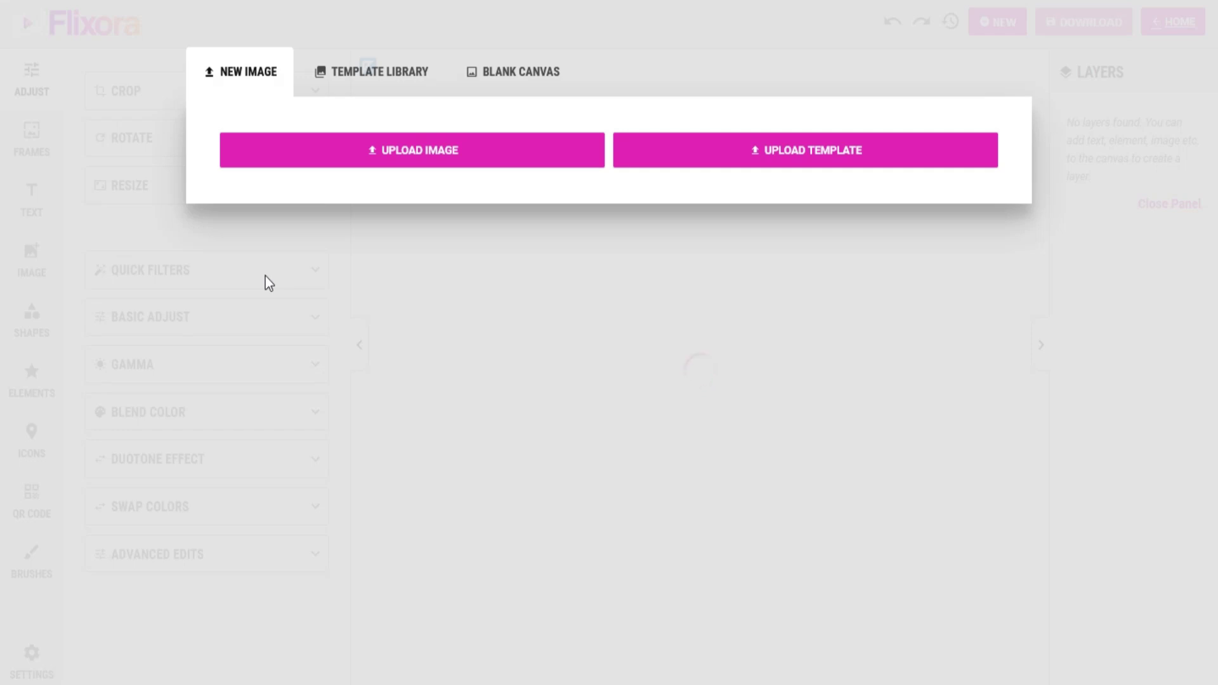
pyautogui.click(378, 79)
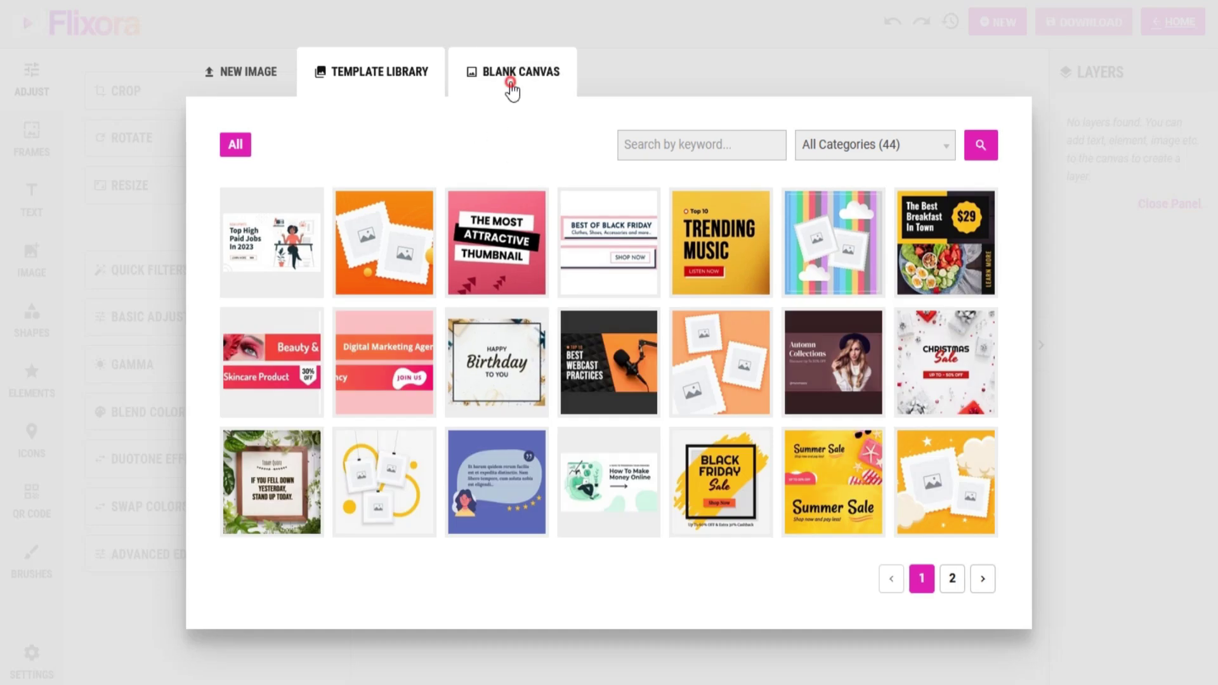
pyautogui.click(511, 82)
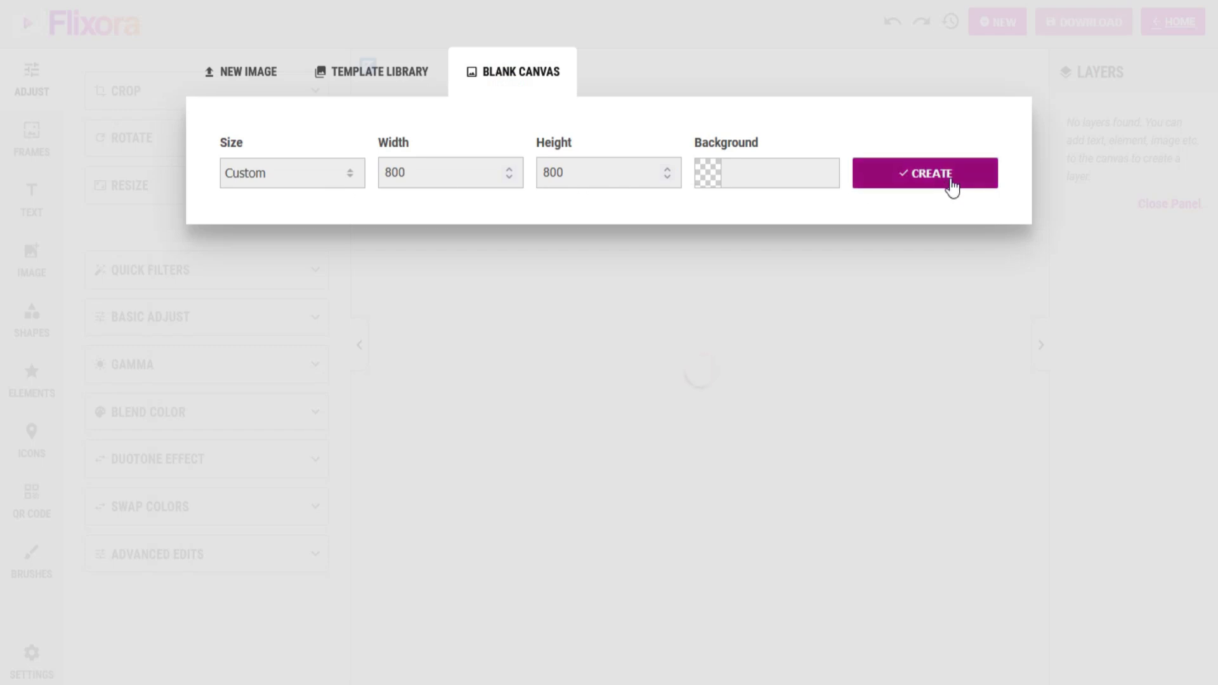
pyautogui.click(374, 79)
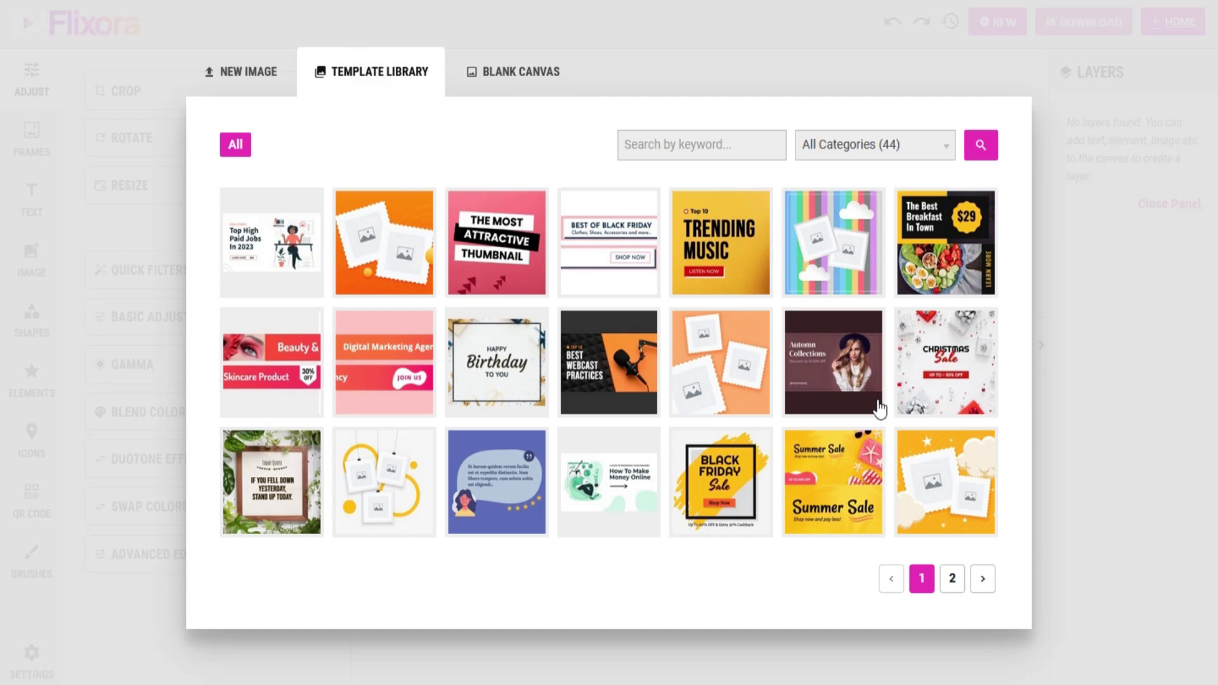
pyautogui.click(951, 578)
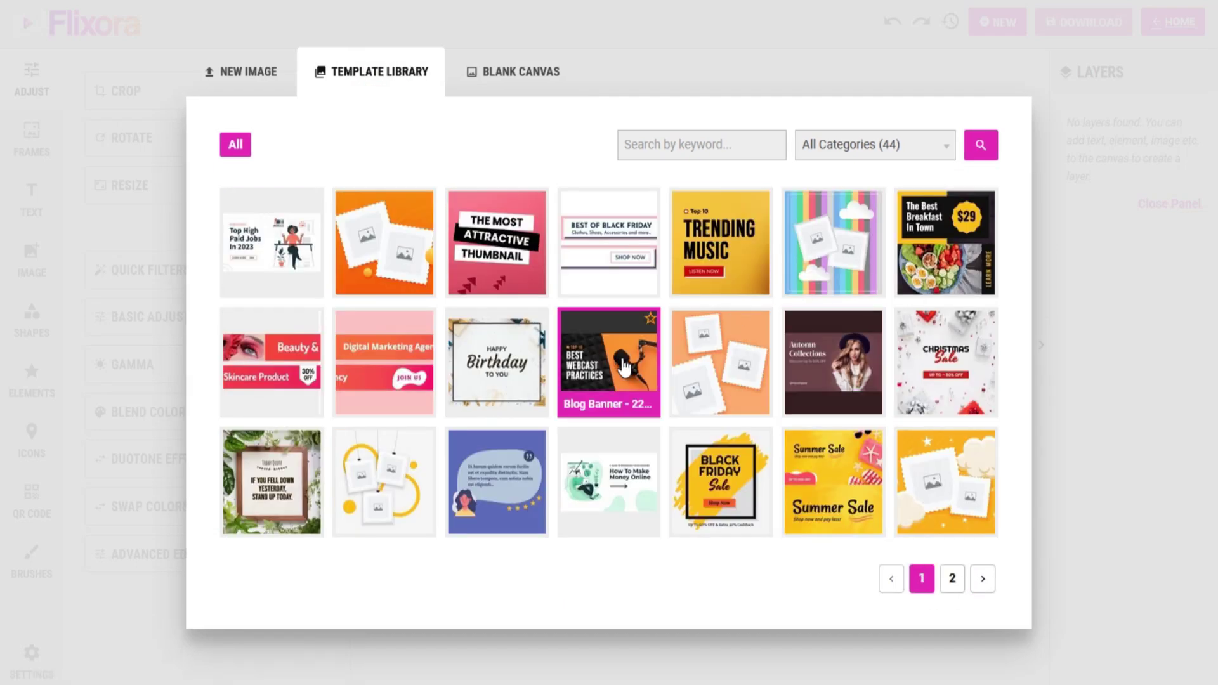
pyautogui.click(621, 359)
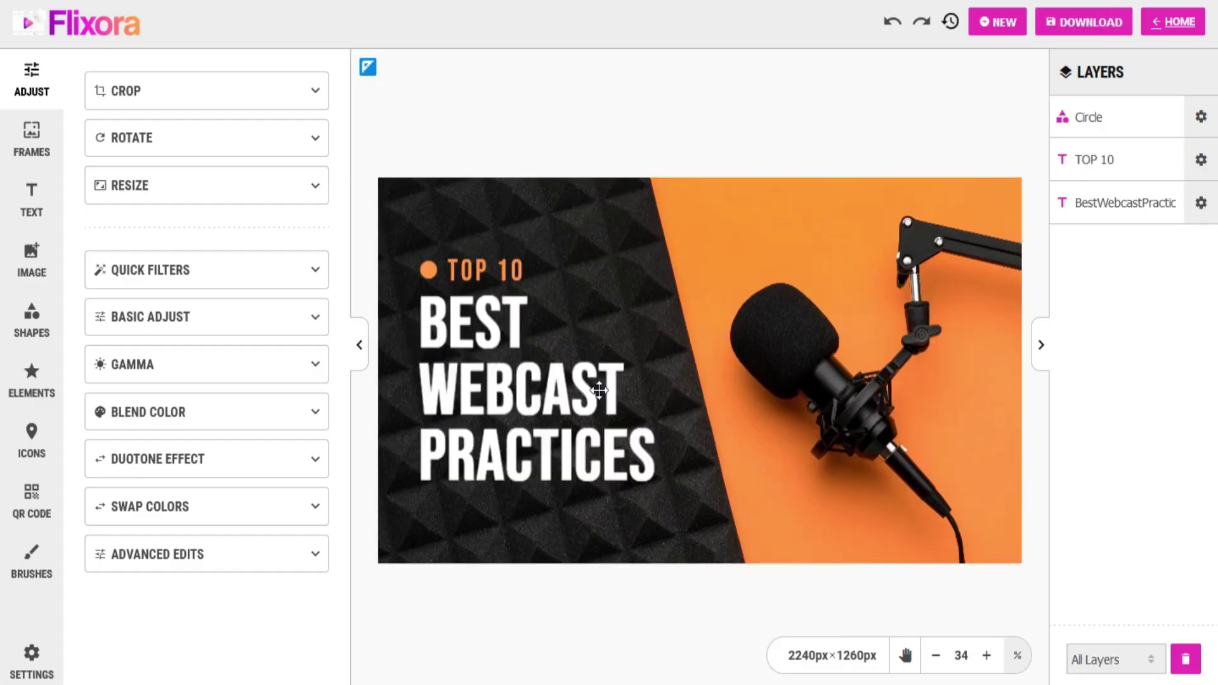
# Check the crop options available for the thumbnail canvas
pyautogui.click(245, 101)
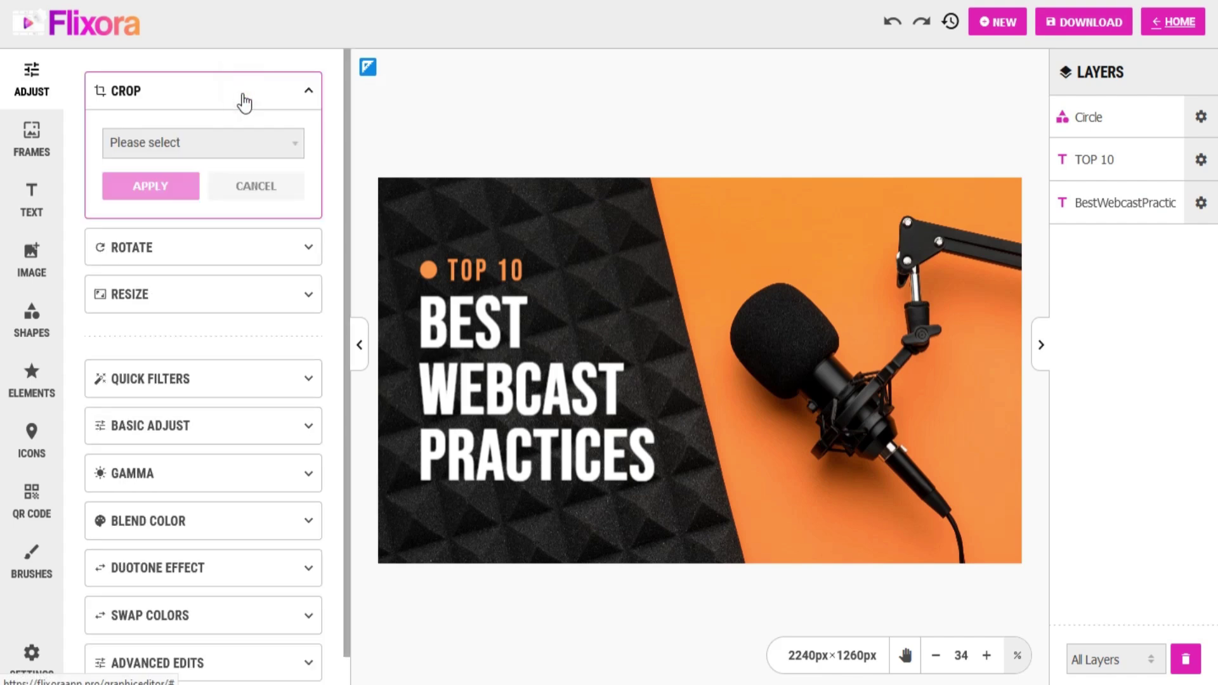
pyautogui.click(191, 143)
pyautogui.click(198, 150)
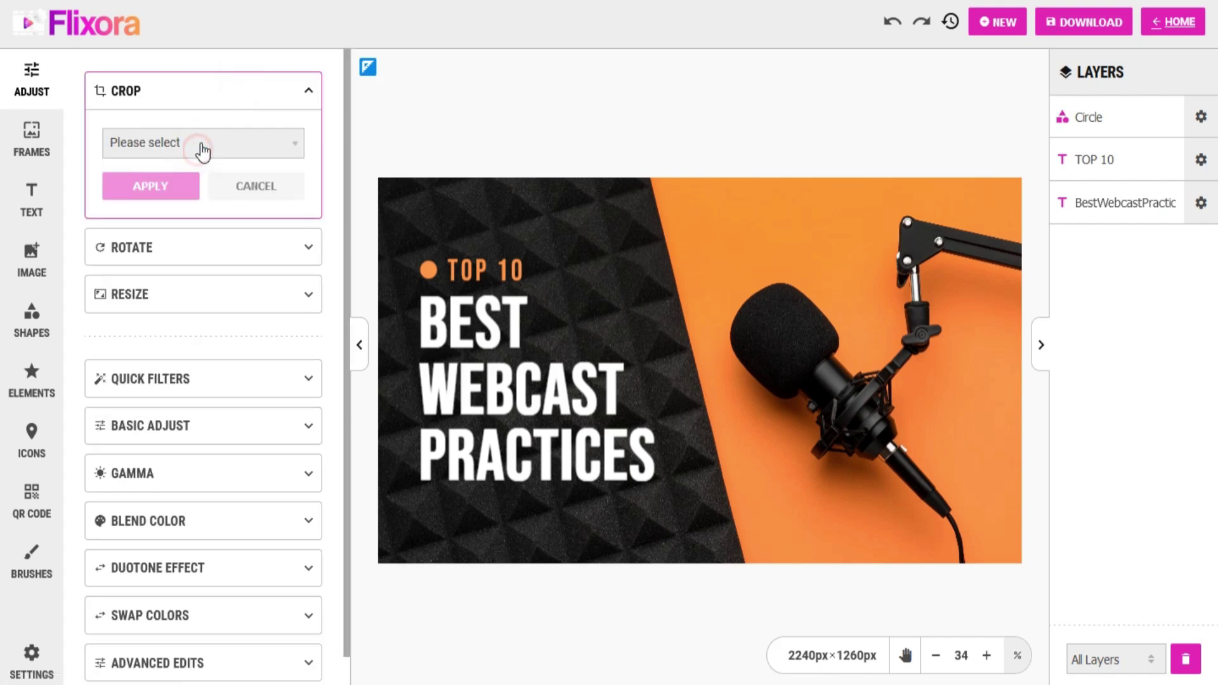
pyautogui.click(254, 91)
# Rotate the canvas a quarter turn clockwise and back to landscape, and check the resize settings
pyautogui.click(254, 156)
pyautogui.click(134, 192)
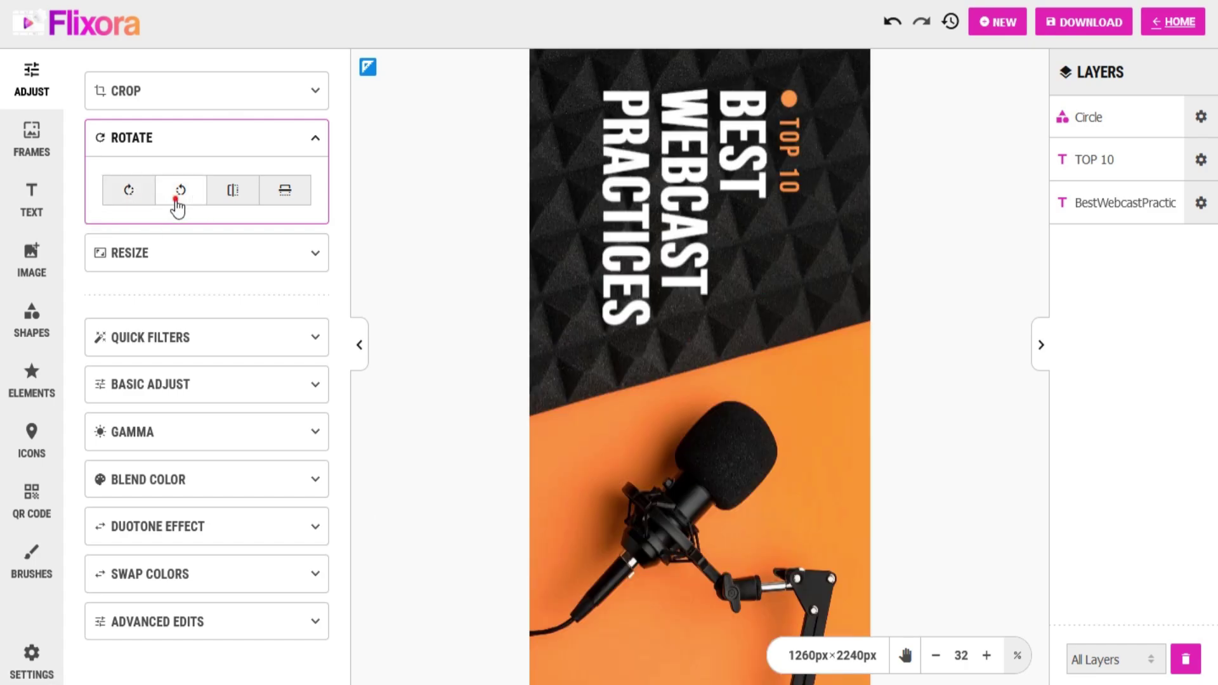
pyautogui.click(173, 197)
pyautogui.click(318, 143)
pyautogui.click(264, 187)
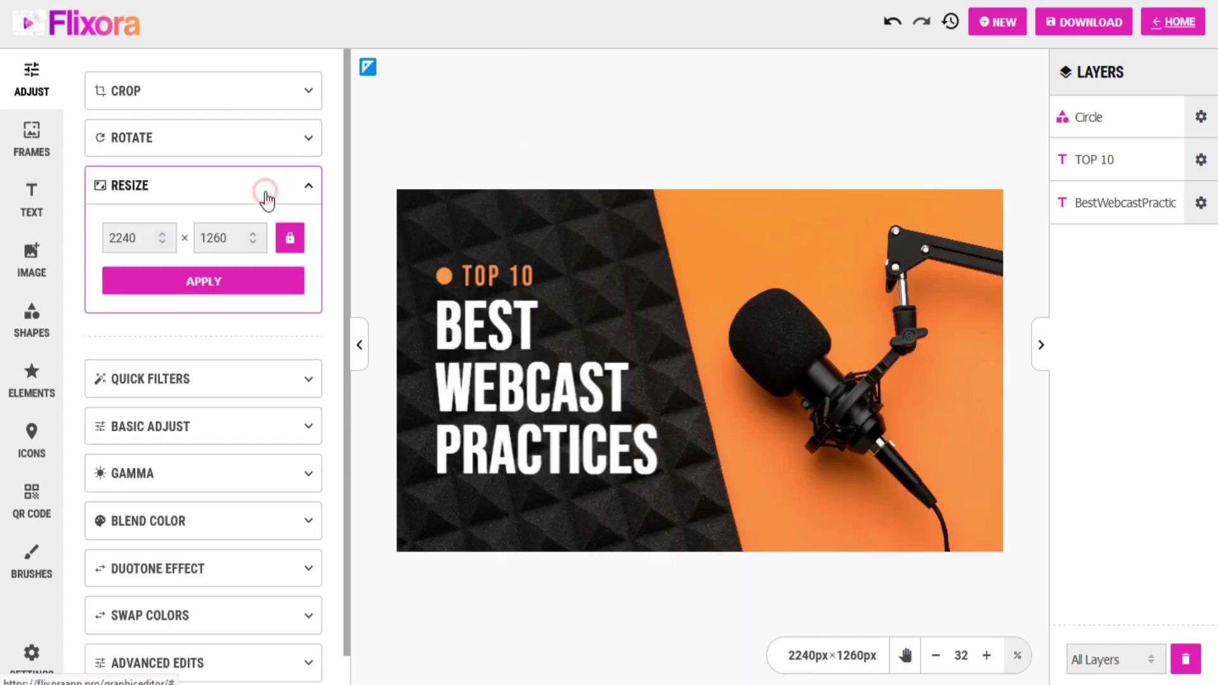
pyautogui.click(217, 280)
# Try the Grayscale quick filter on the thumbnail's background image and undo it
pyautogui.click(237, 279)
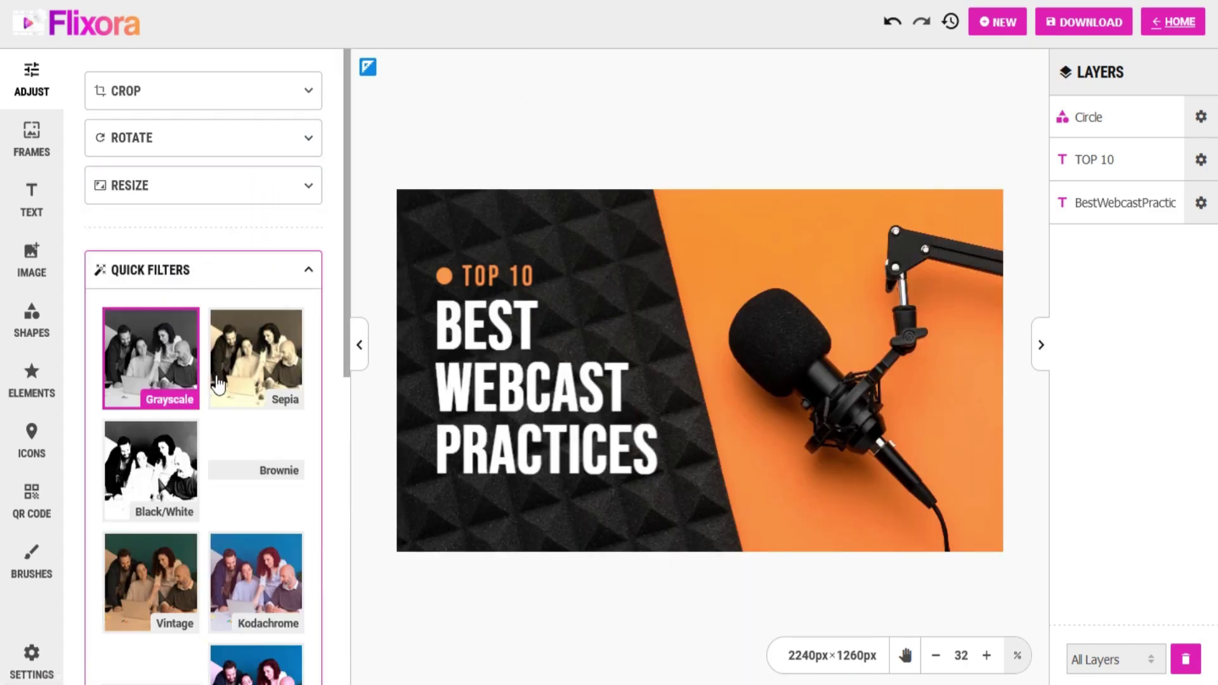
pyautogui.scroll(-10, 270, 545)
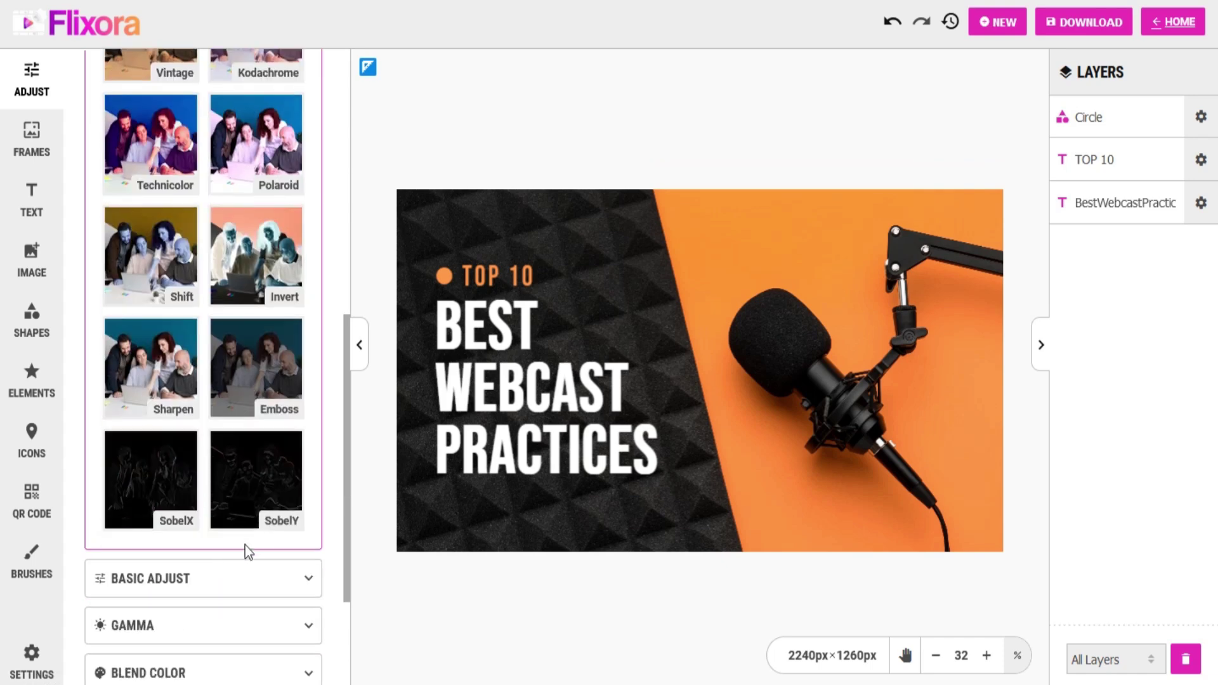
pyautogui.scroll(8, 245, 552)
pyautogui.click(149, 262)
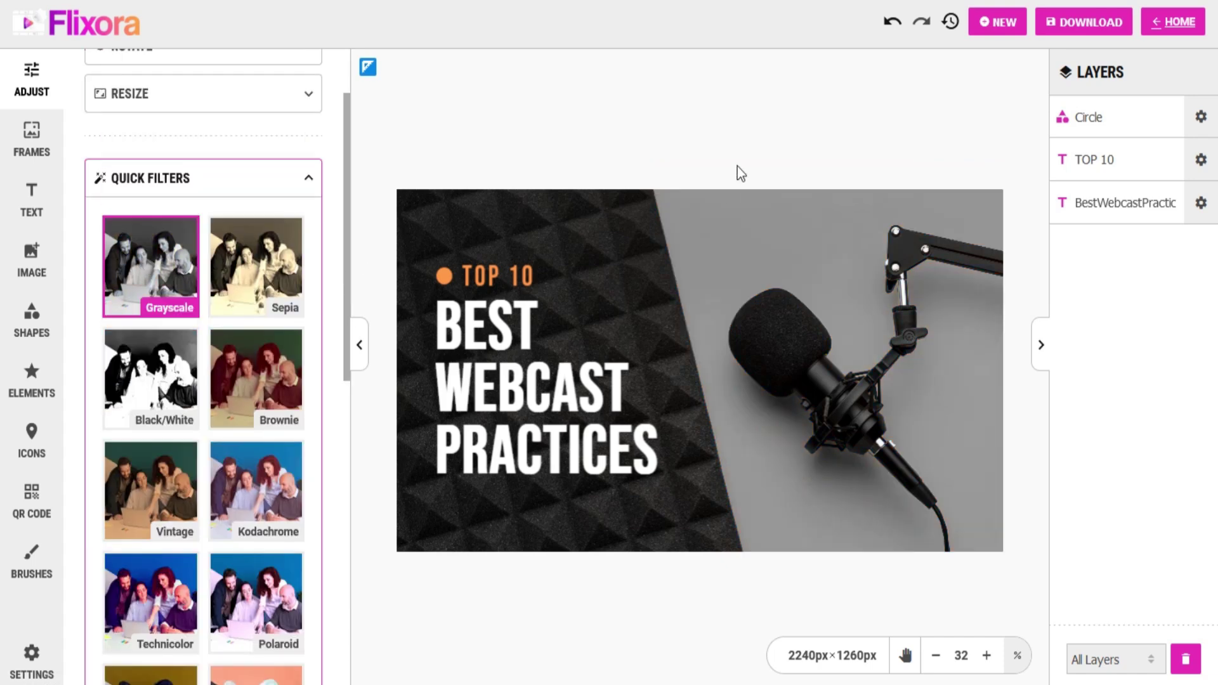
pyautogui.click(902, 25)
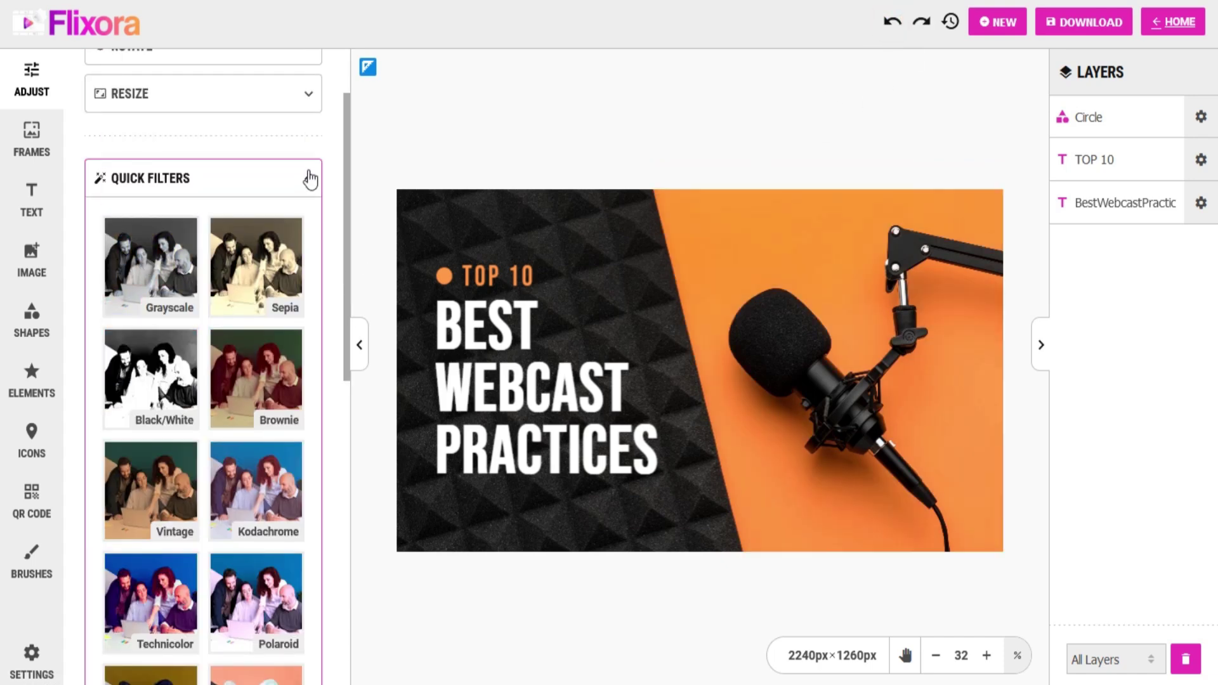
pyautogui.click(308, 178)
# Turn the brightness adjustment on and back off in the basic adjustments
pyautogui.click(278, 325)
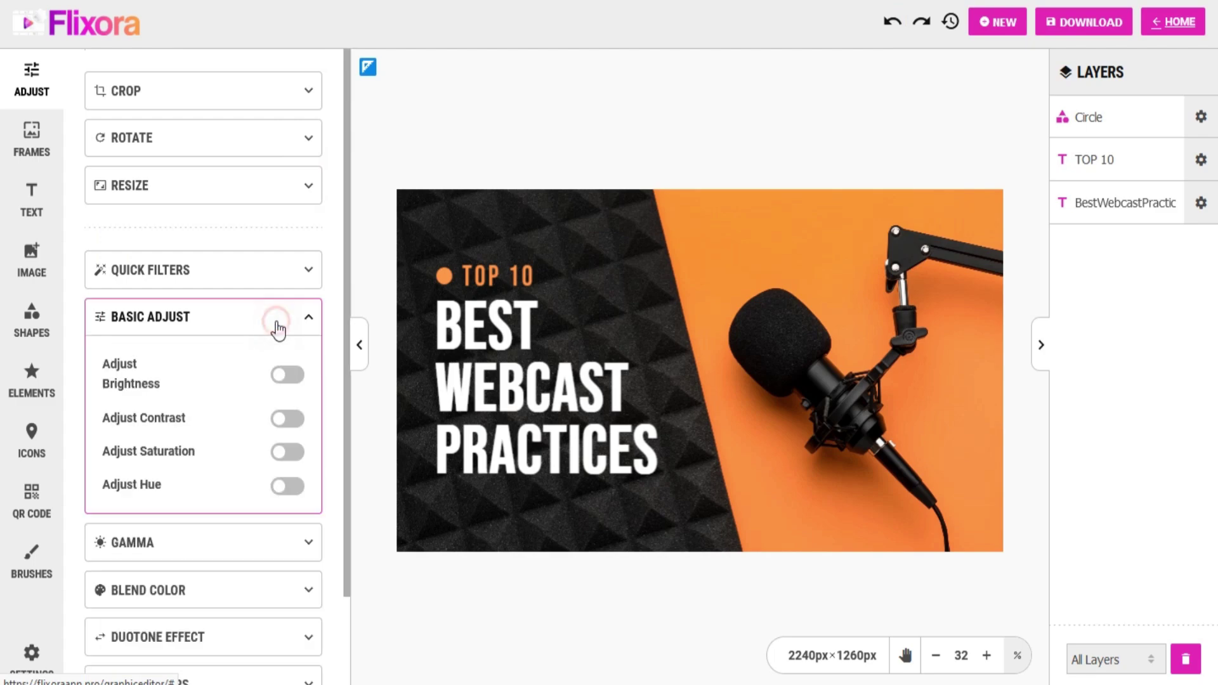
pyautogui.click(288, 374)
pyautogui.moveTo(206, 447)
pyautogui.mouseDown()
pyautogui.moveTo(229, 449)
pyautogui.moveTo(205, 452)
pyautogui.mouseUp()
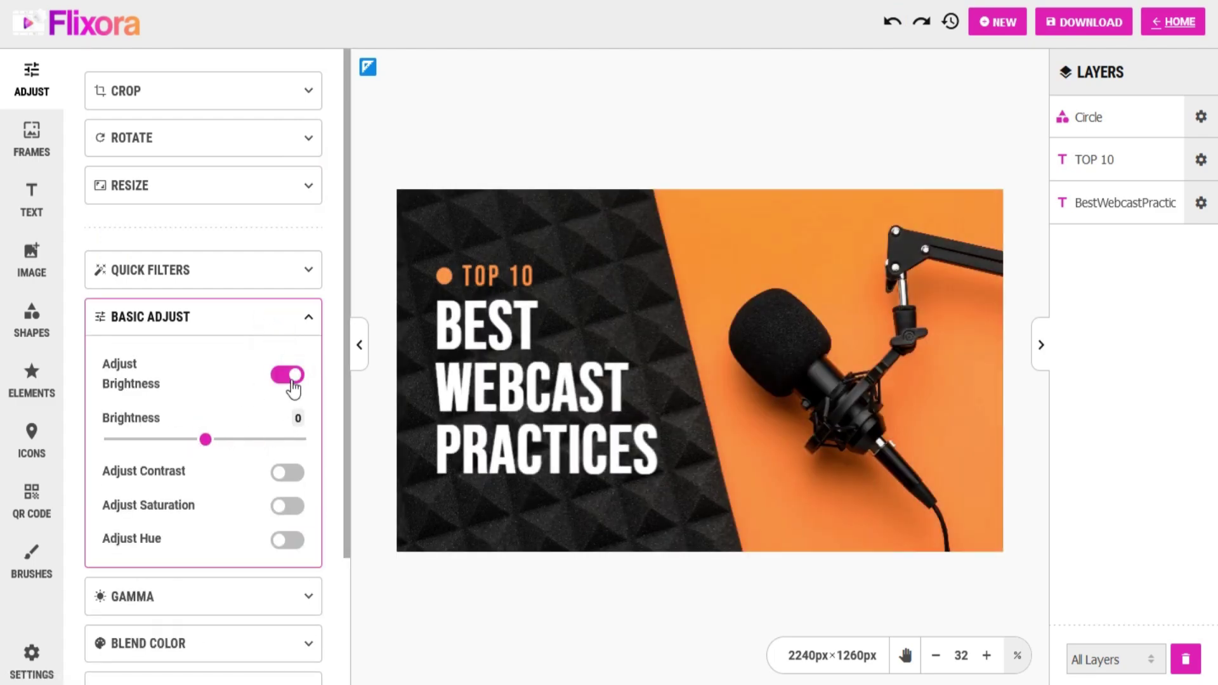
pyautogui.click(289, 374)
pyautogui.click(309, 317)
# Check the gamma adjustment and the advanced blur, noise and pixelate options
pyautogui.click(285, 378)
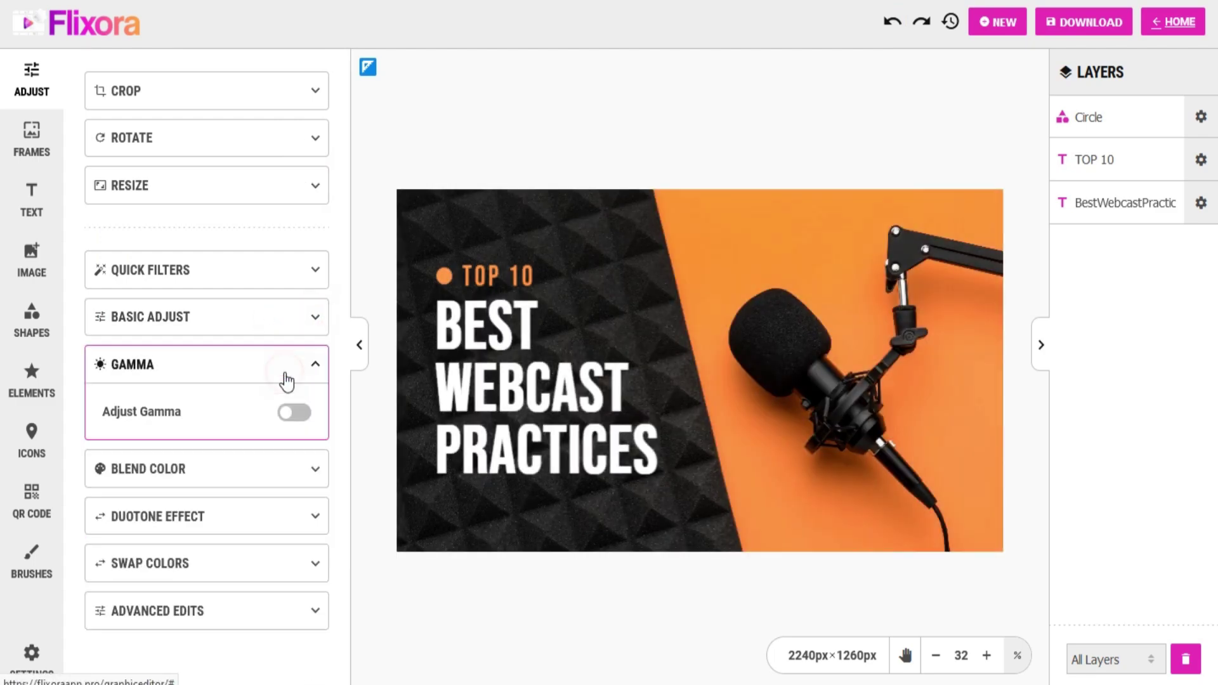
pyautogui.click(295, 413)
pyautogui.click(286, 365)
pyautogui.click(257, 550)
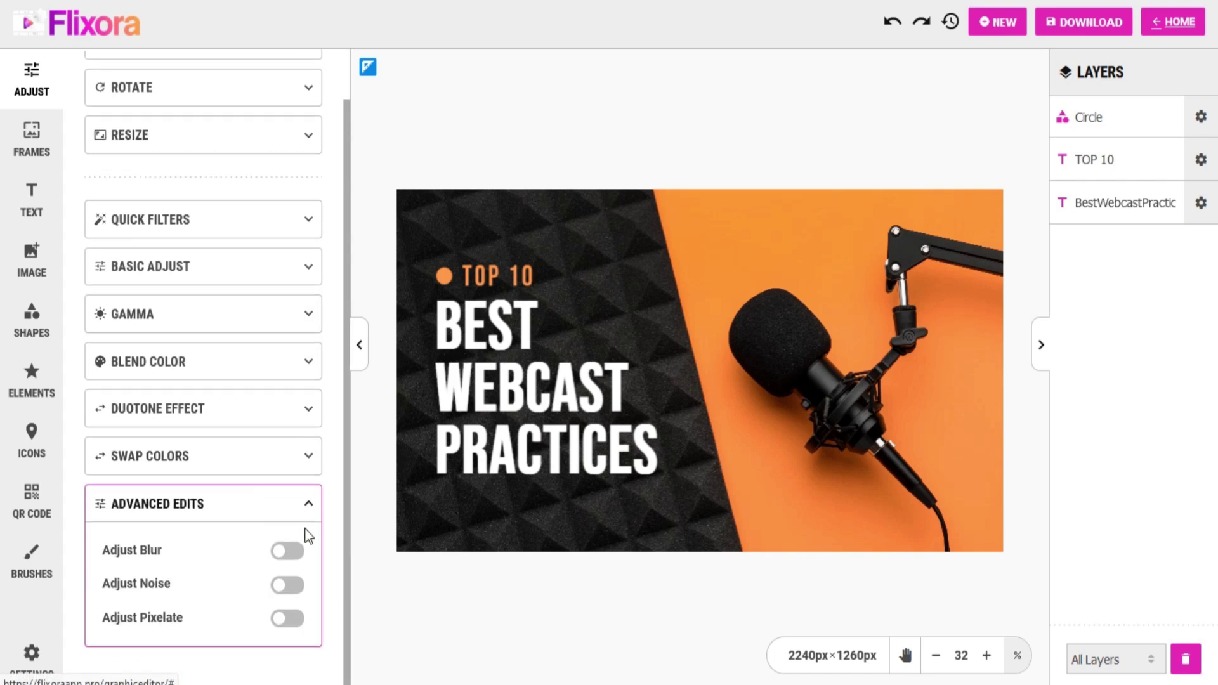
pyautogui.click(295, 498)
# Open the frame library and look at the Grunge frames
pyautogui.click(15, 139)
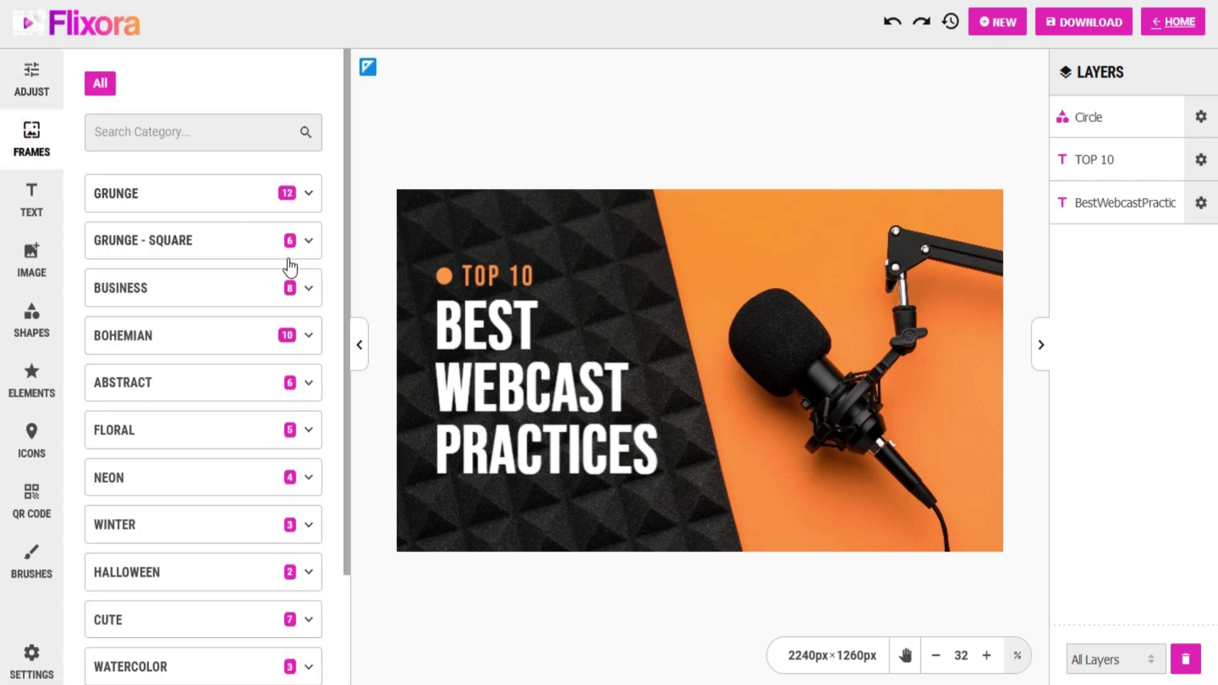
pyautogui.click(256, 190)
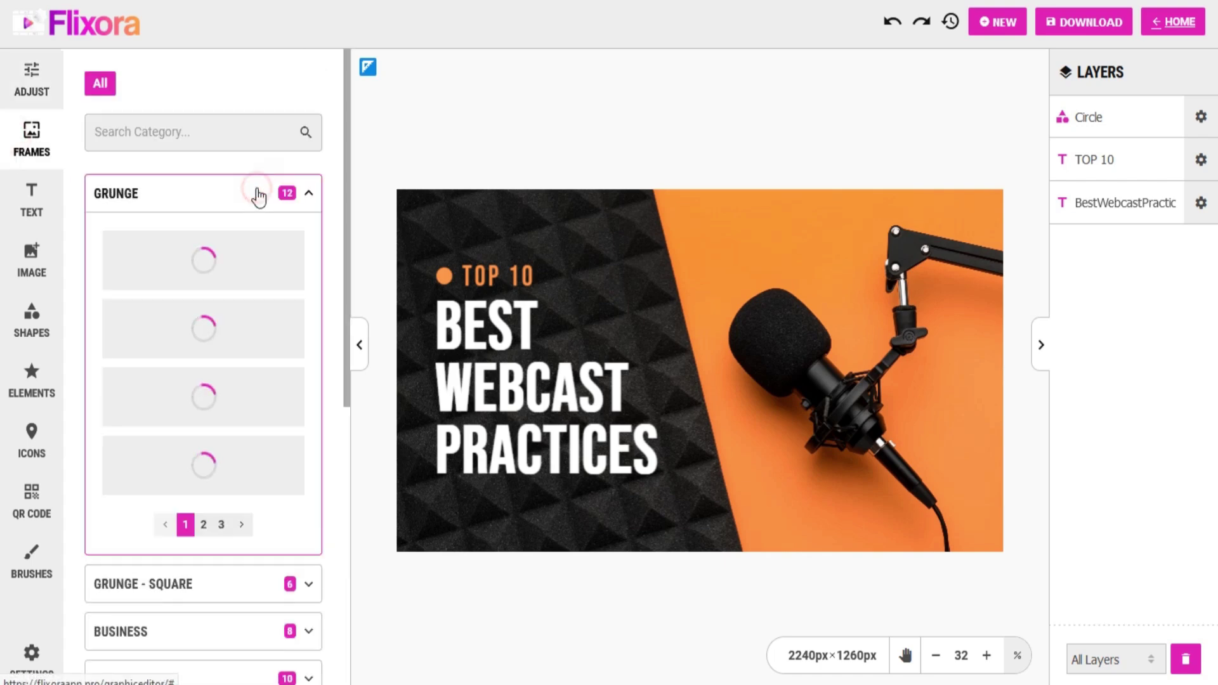
pyautogui.click(241, 197)
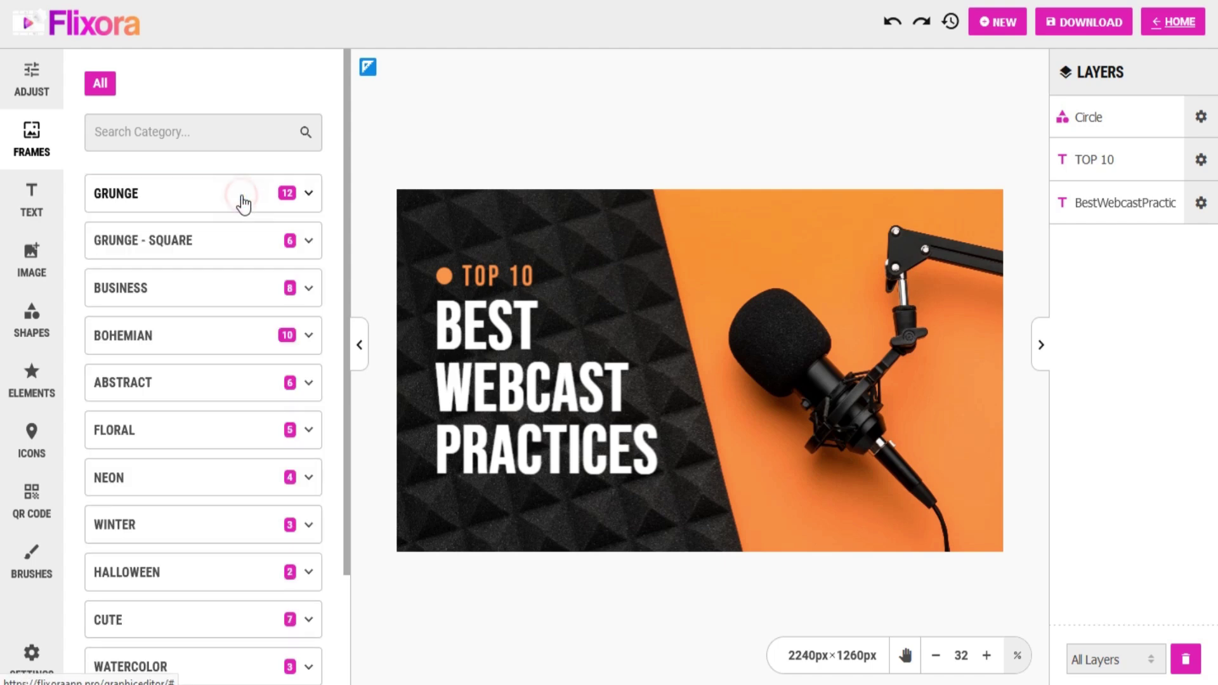
# Try the second Abstract frame on the thumbnail, shift it slightly to the left, and undo the frame
pyautogui.click(205, 383)
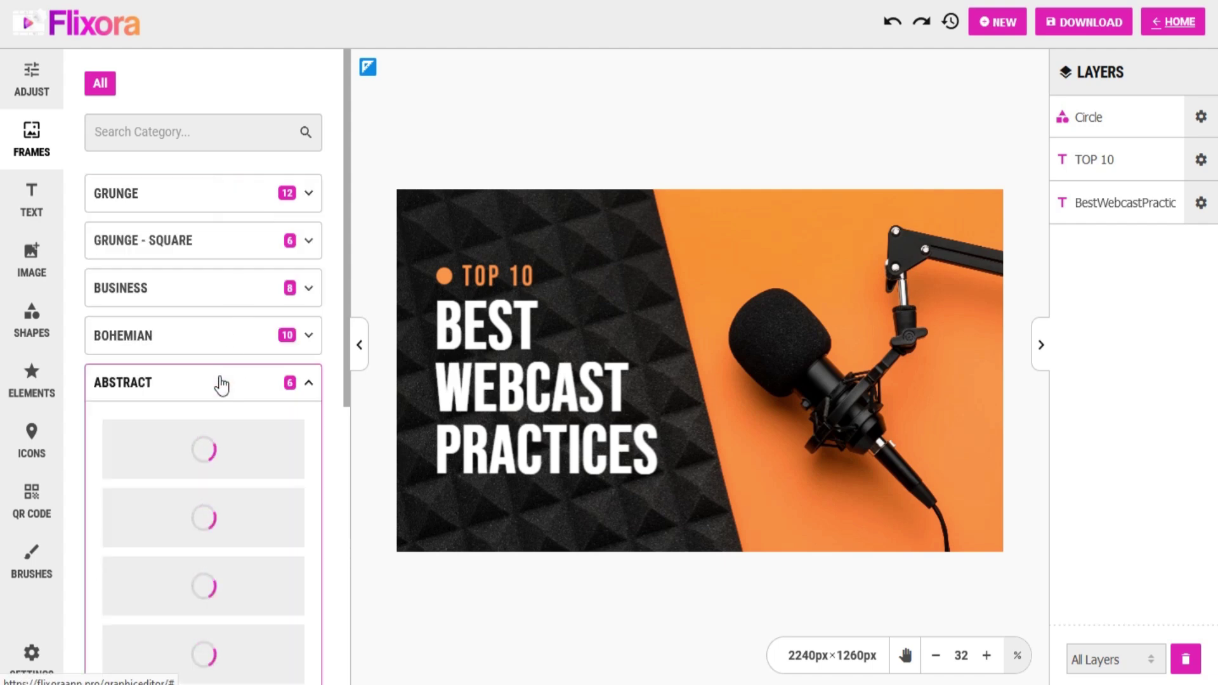
pyautogui.click(232, 526)
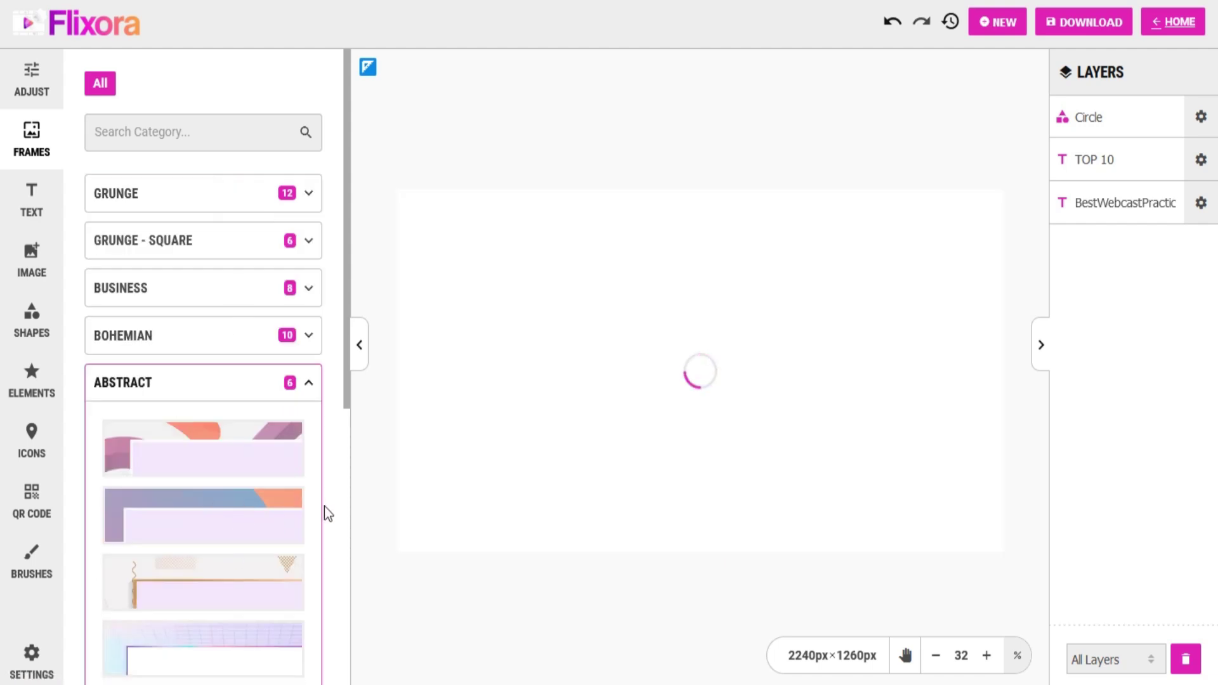
pyautogui.moveTo(520, 218); pyautogui.dragTo(489, 214)
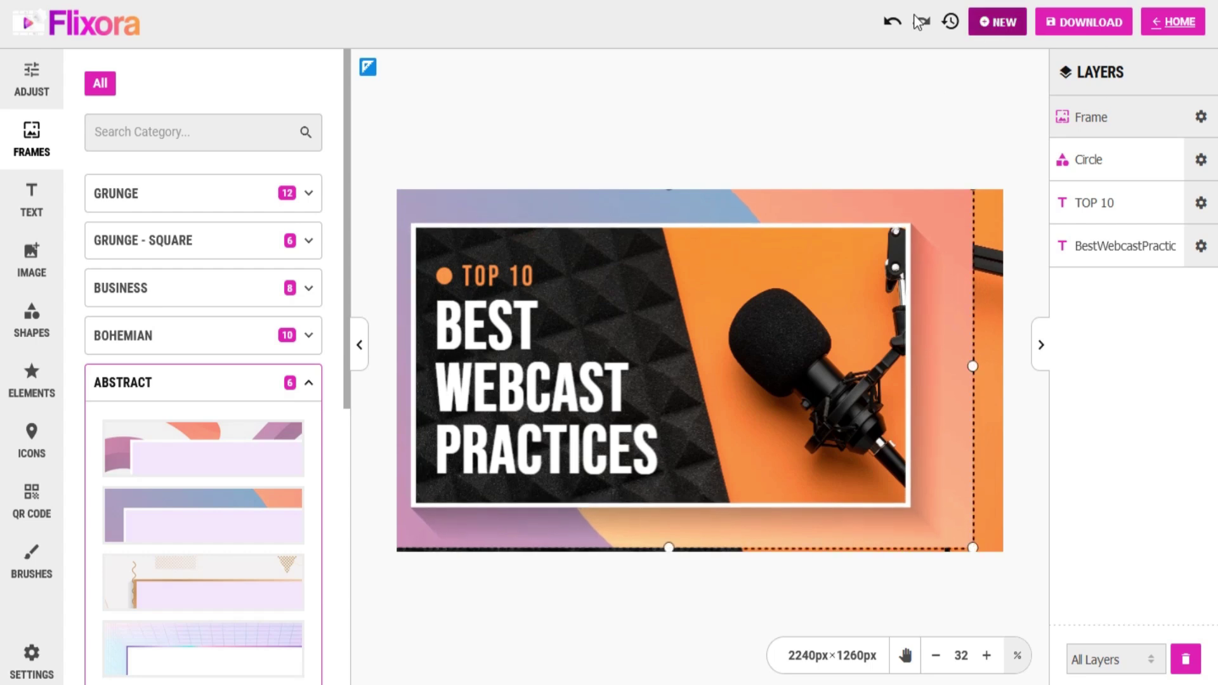
pyautogui.click(892, 23)
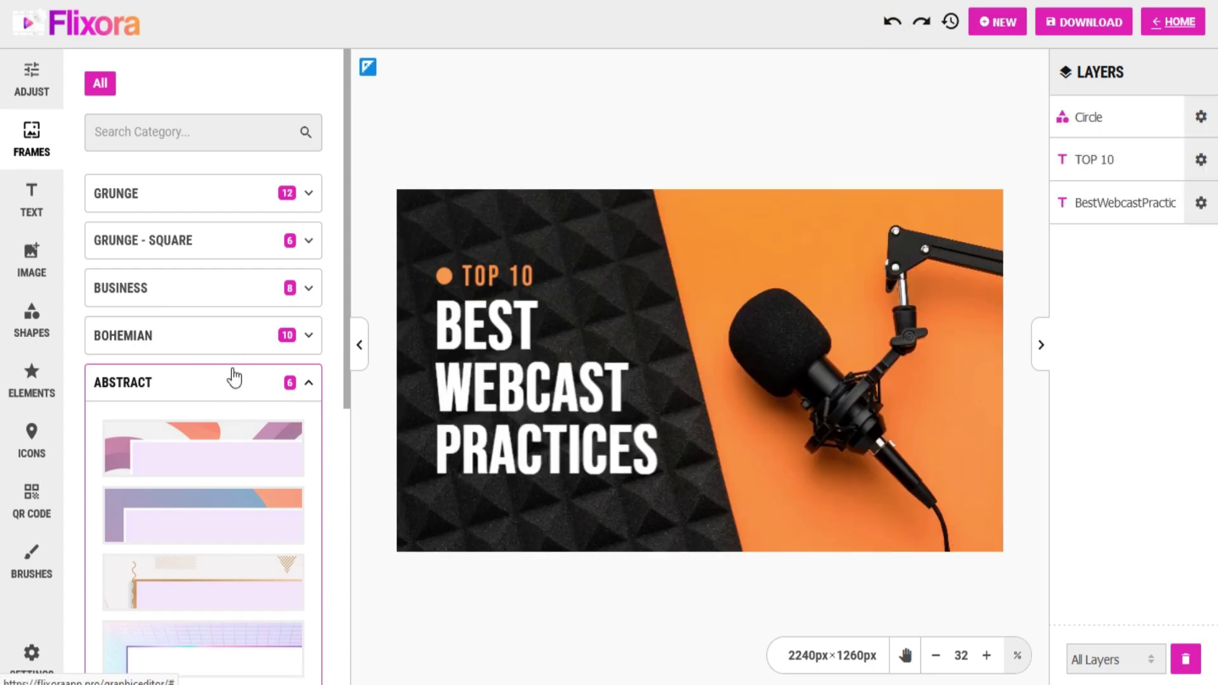
pyautogui.click(232, 374)
# Look through the Floral and Cute frame categories
pyautogui.click(182, 428)
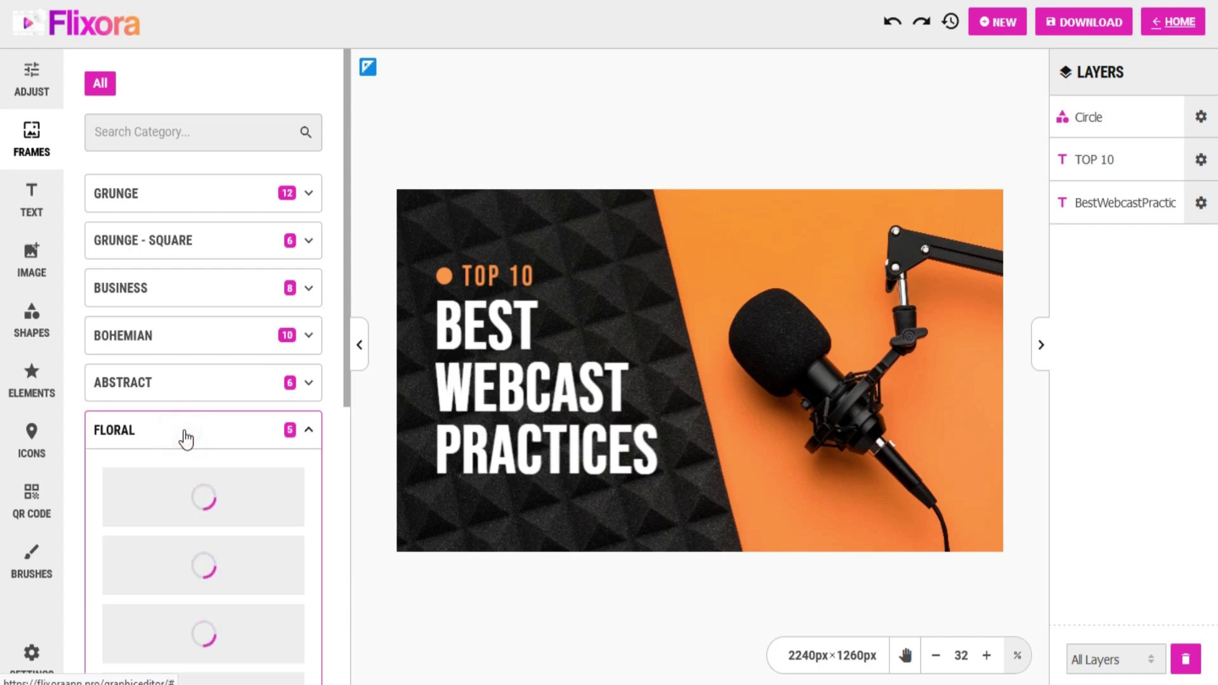
pyautogui.click(185, 436)
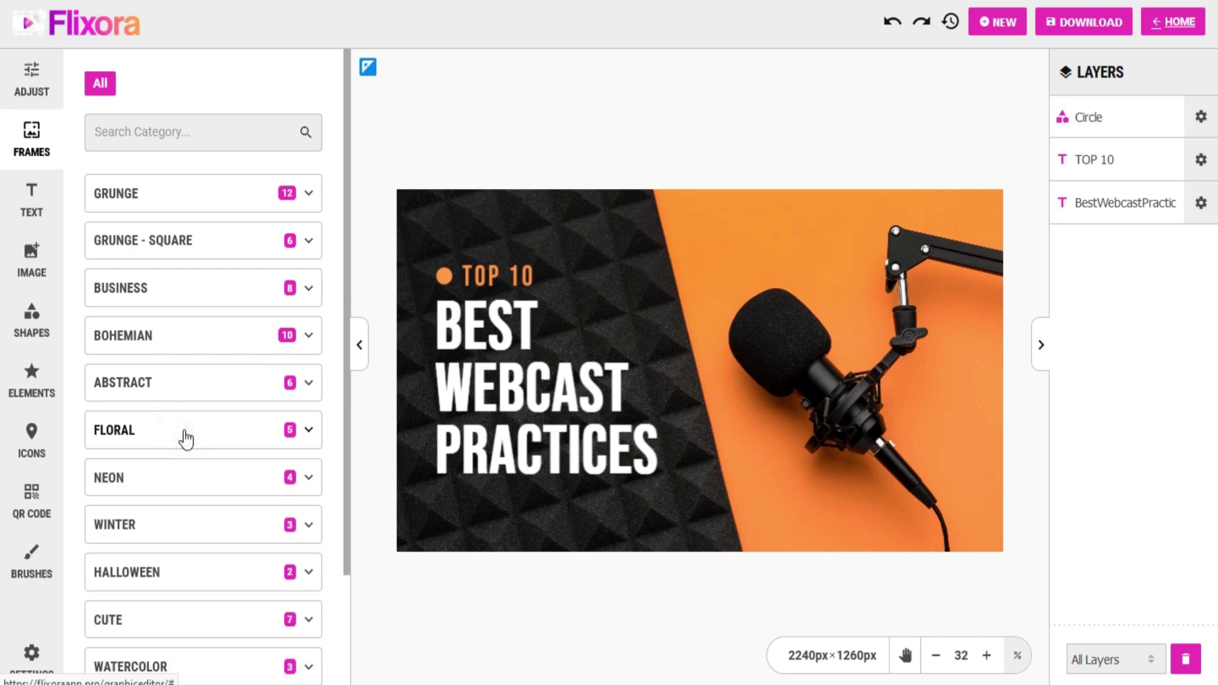
pyautogui.scroll(-2, 181, 466)
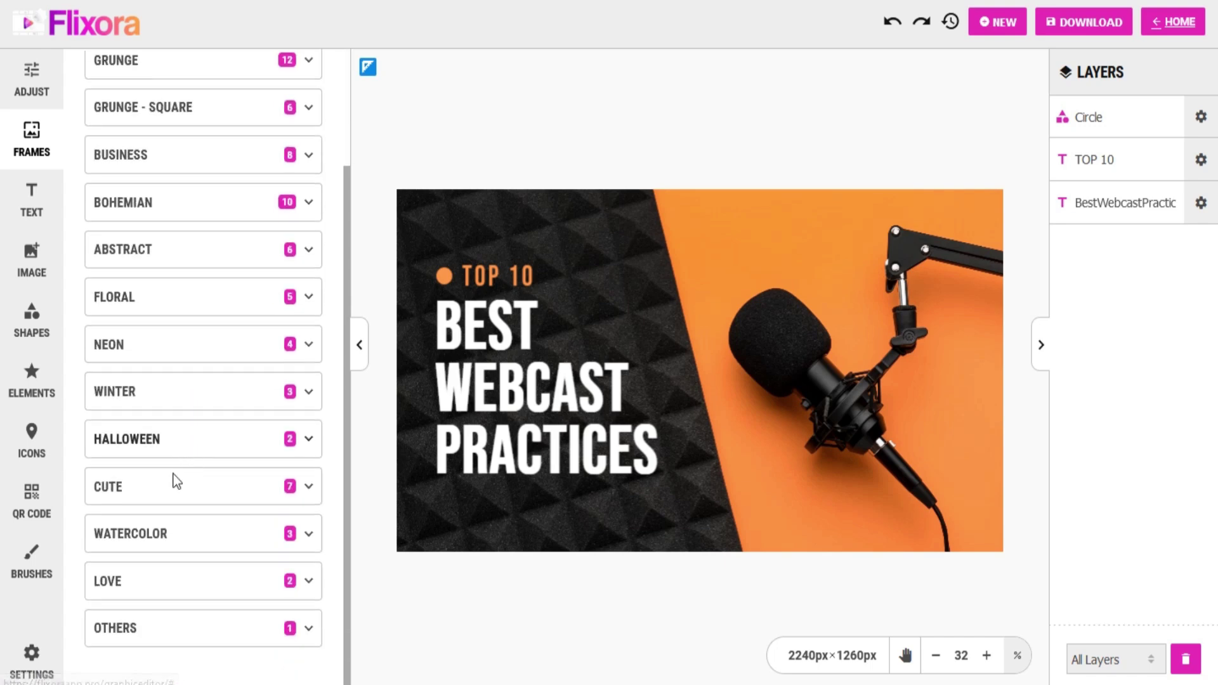
pyautogui.click(191, 495)
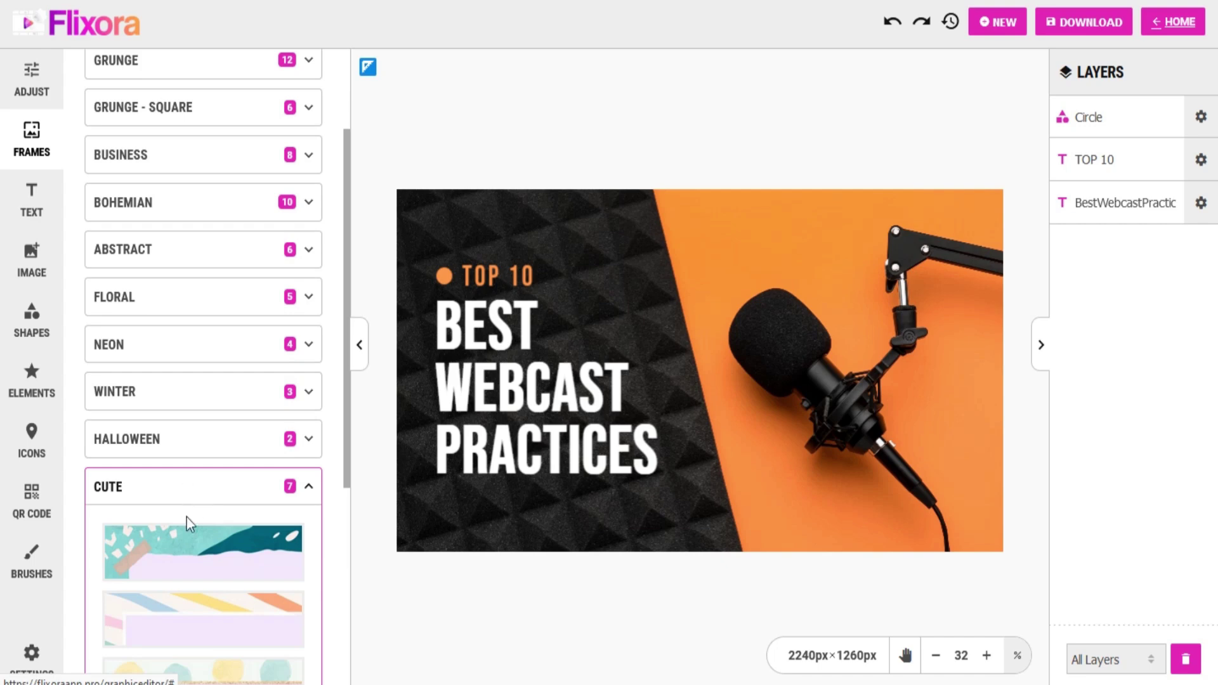
pyautogui.scroll(-4, 190, 559)
pyautogui.click(234, 212)
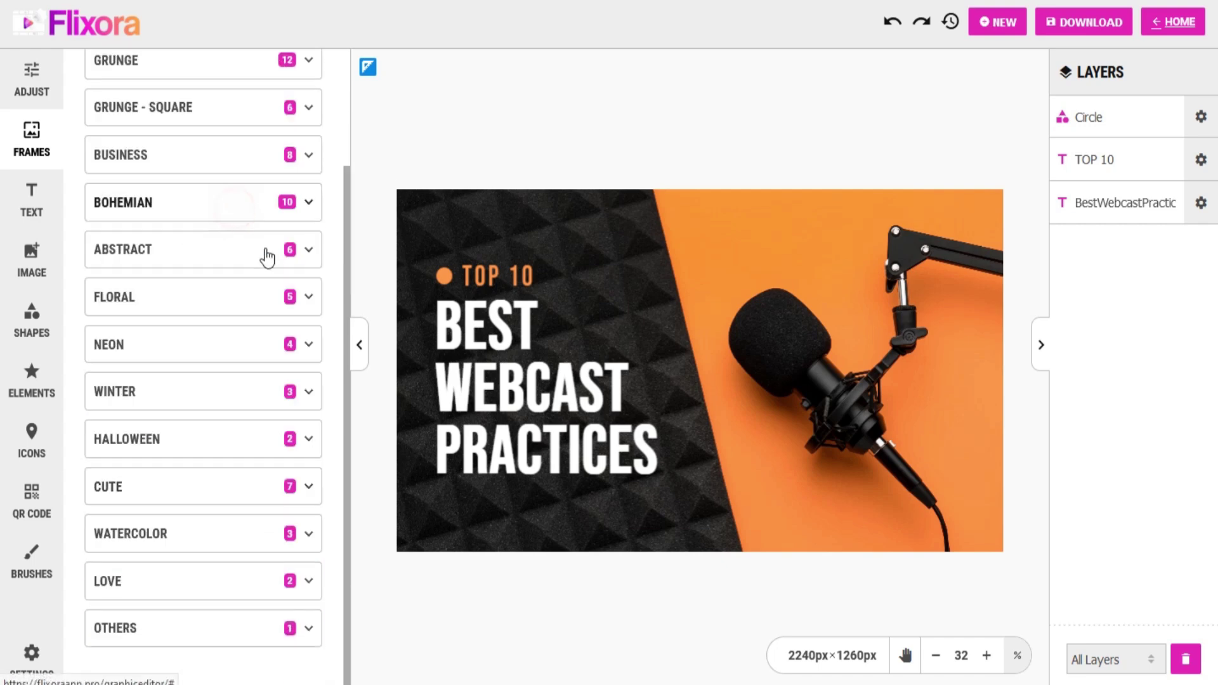
# Change the "Best Webcast Practices" heading text to lowercase and switch its style from bold to italic
pyautogui.click(35, 206)
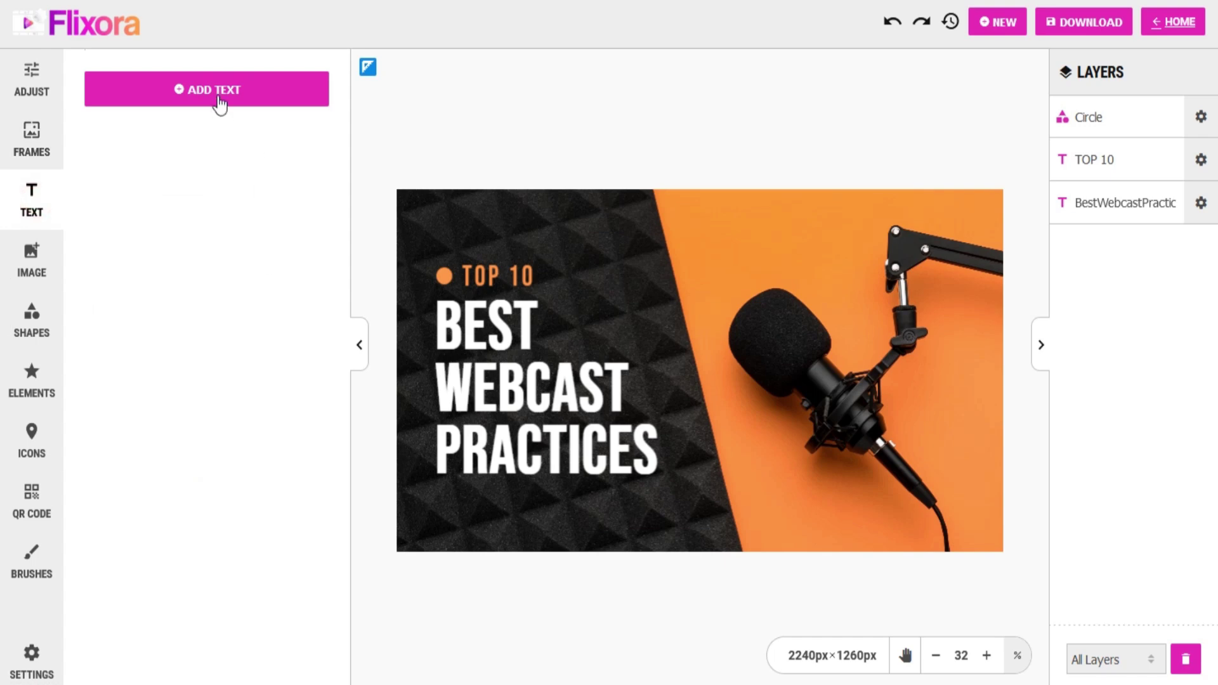
pyautogui.click(531, 348)
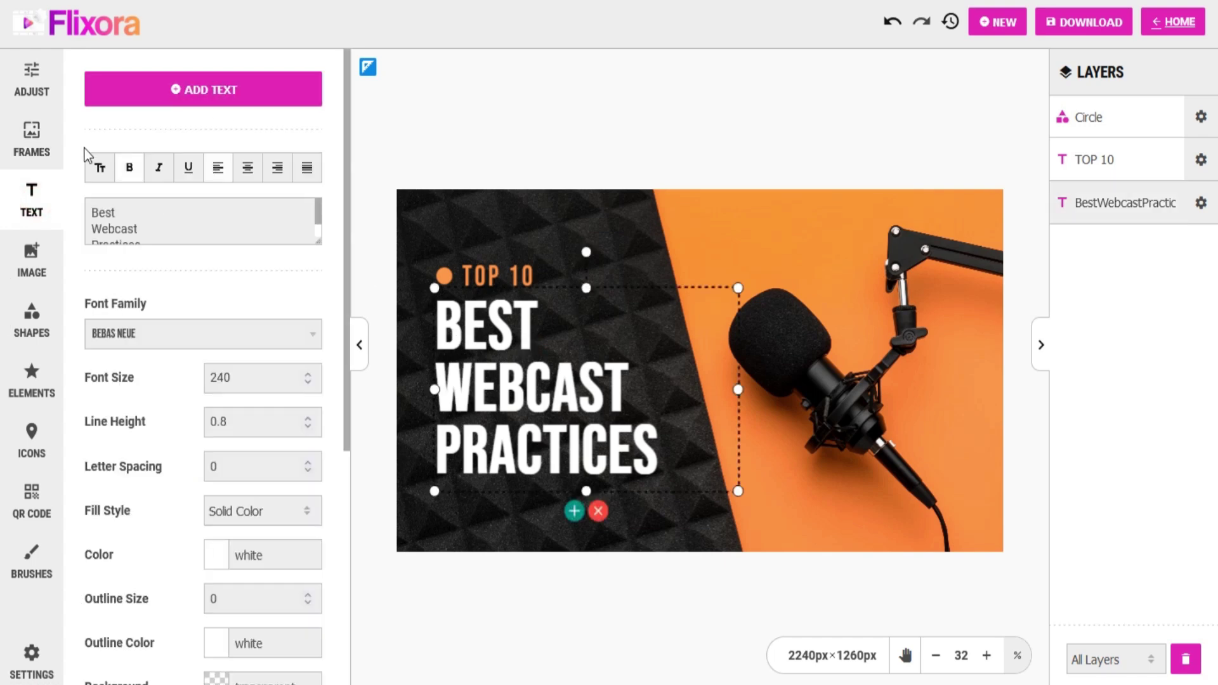
pyautogui.click(103, 169)
pyautogui.click(214, 219)
pyautogui.hotkey('ctrl', 'a')
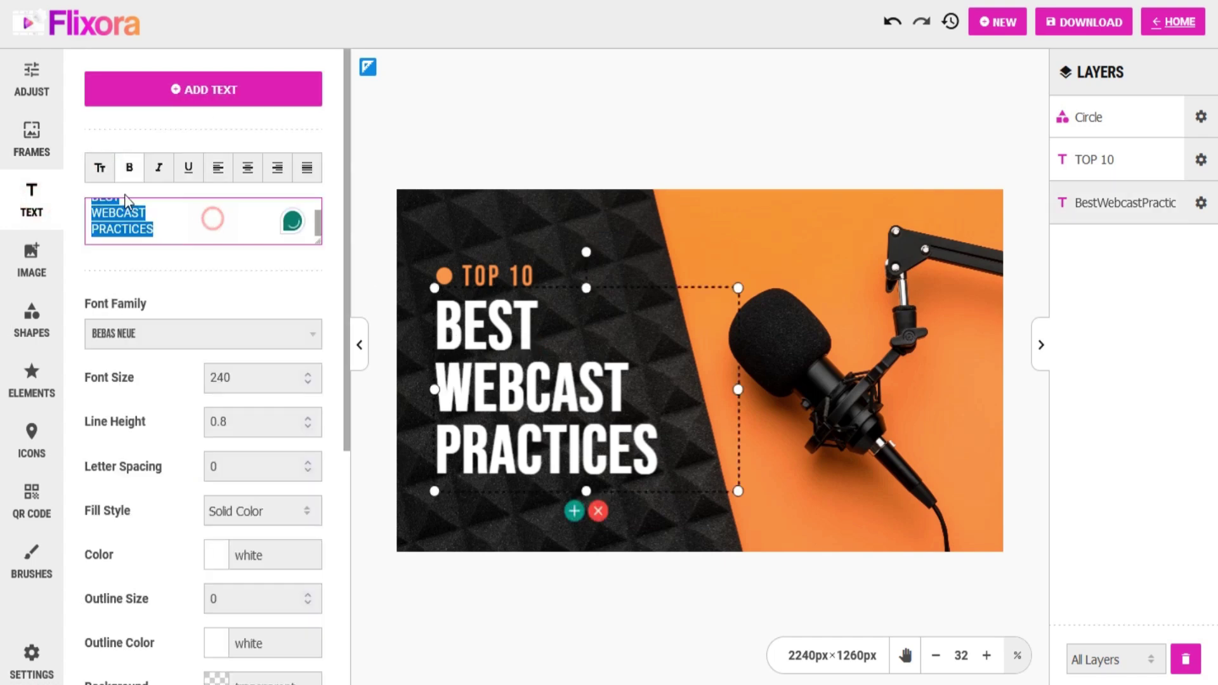
pyautogui.click(99, 168)
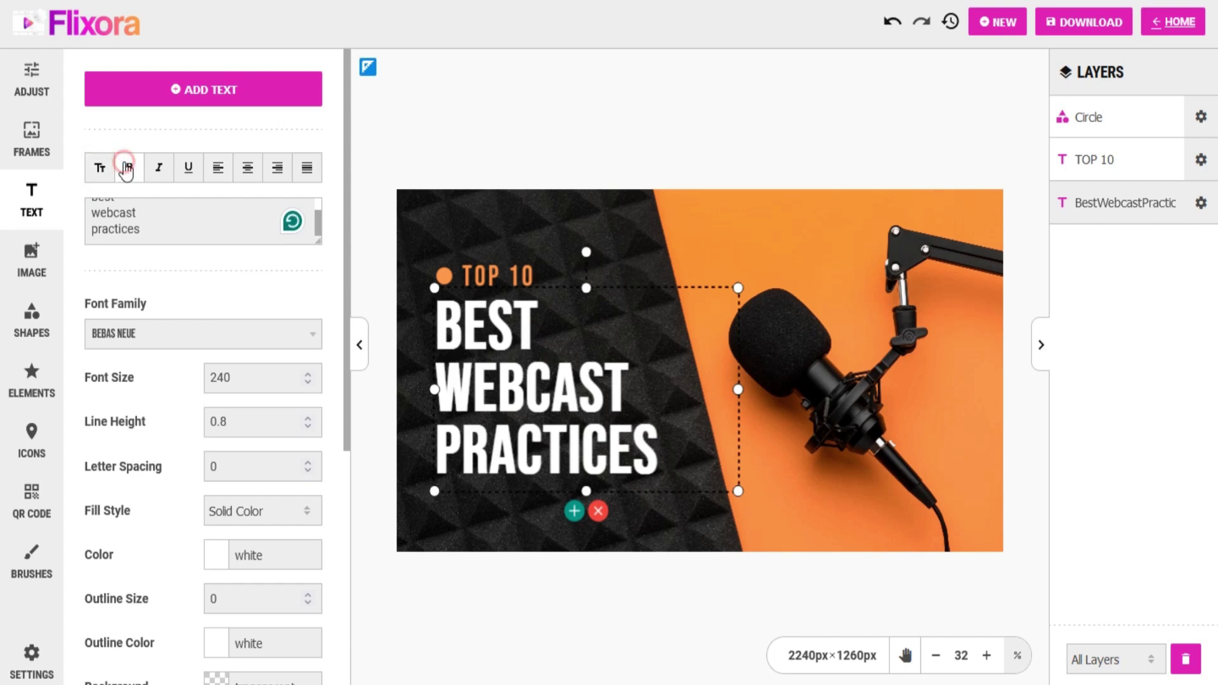
pyautogui.click(160, 169)
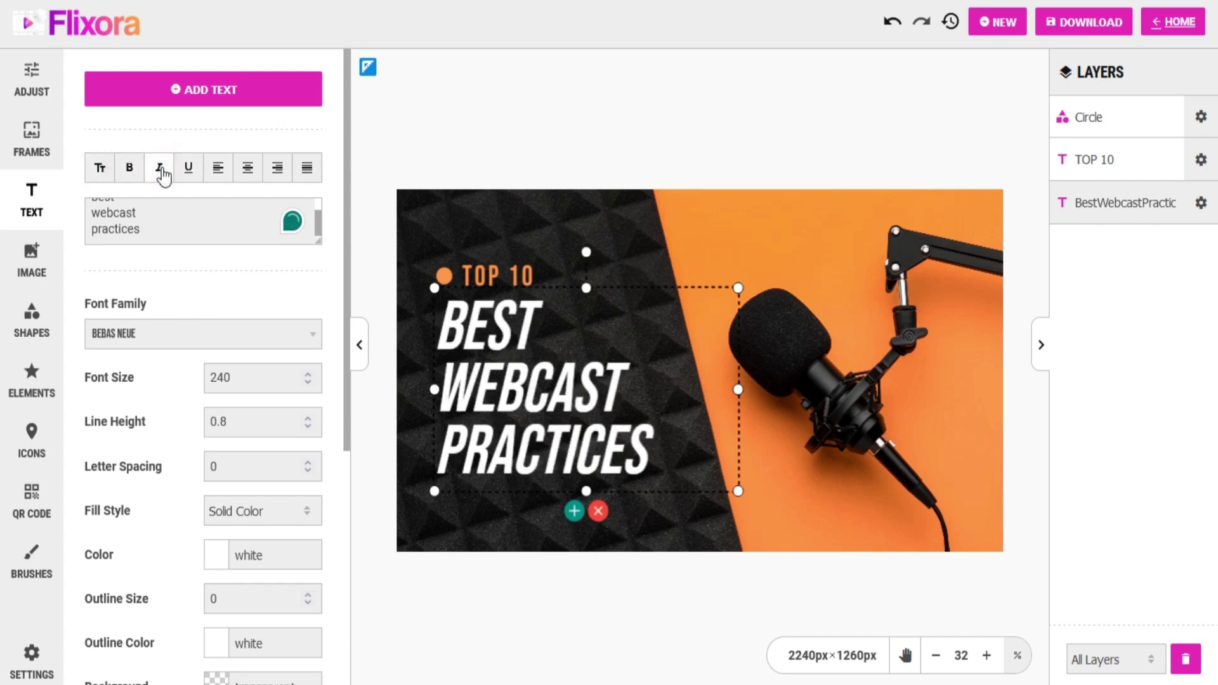
# Try underlining and the Lobster font on the "Best Webcast Practices" heading, settling on Baloo 2 with uppercase text
pyautogui.click(190, 172)
pyautogui.click(189, 172)
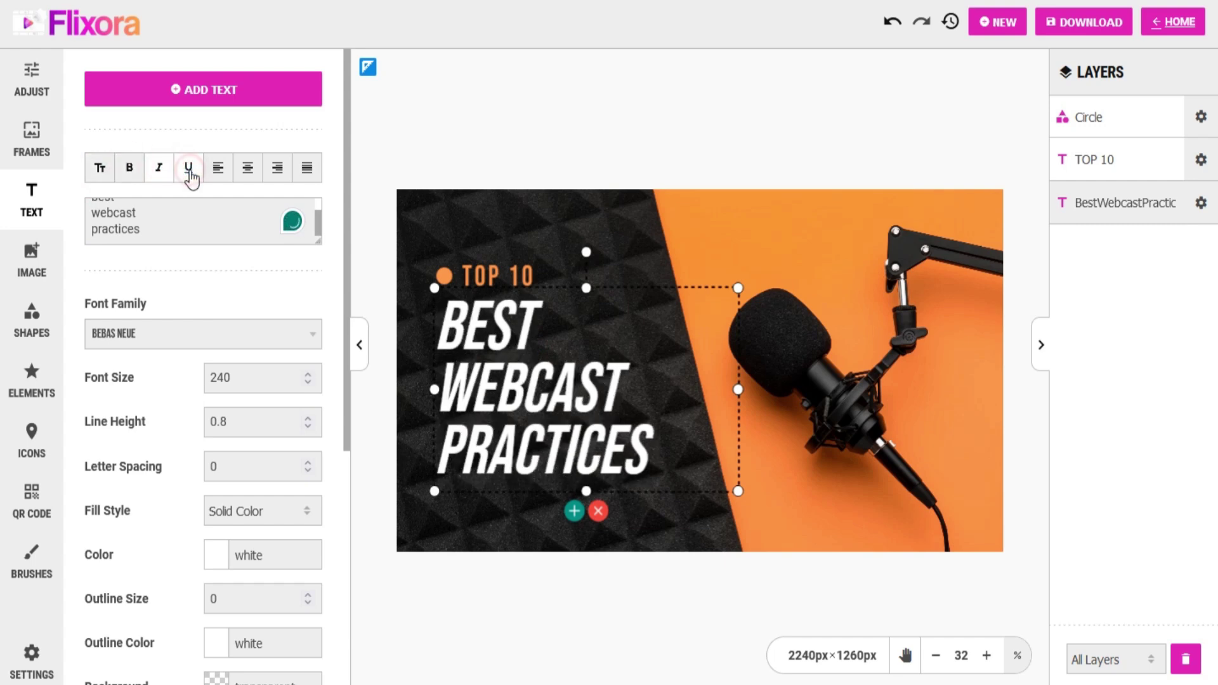
pyautogui.click(203, 337)
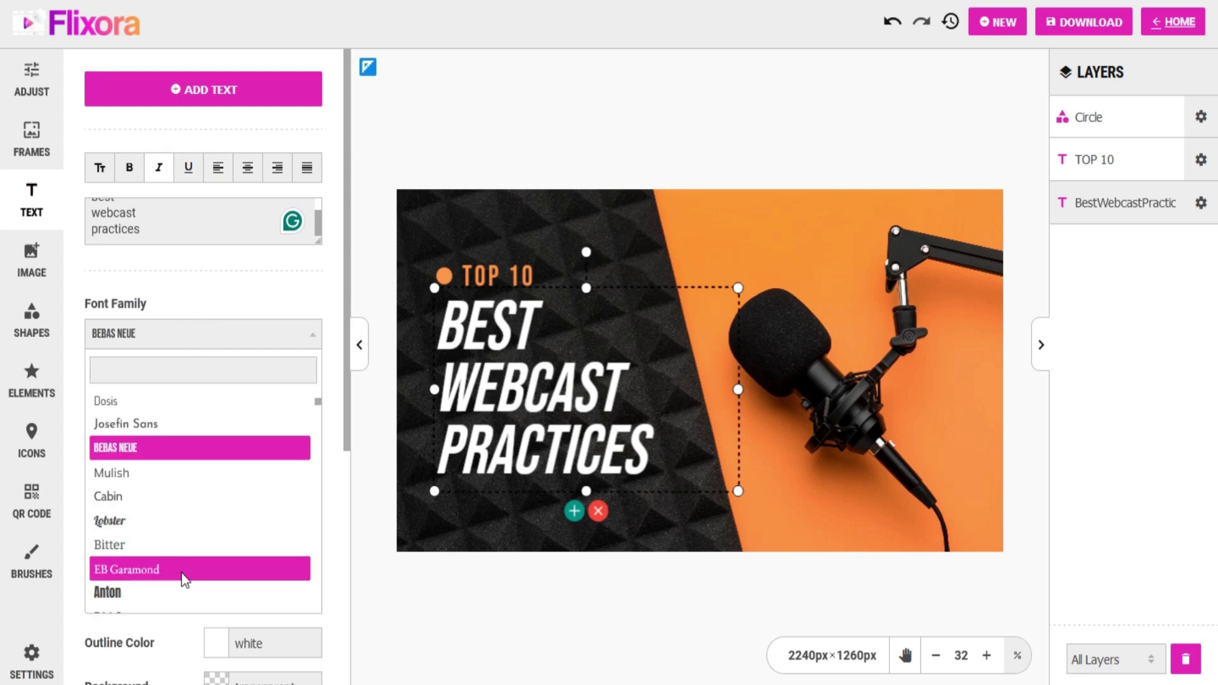
pyautogui.click(185, 521)
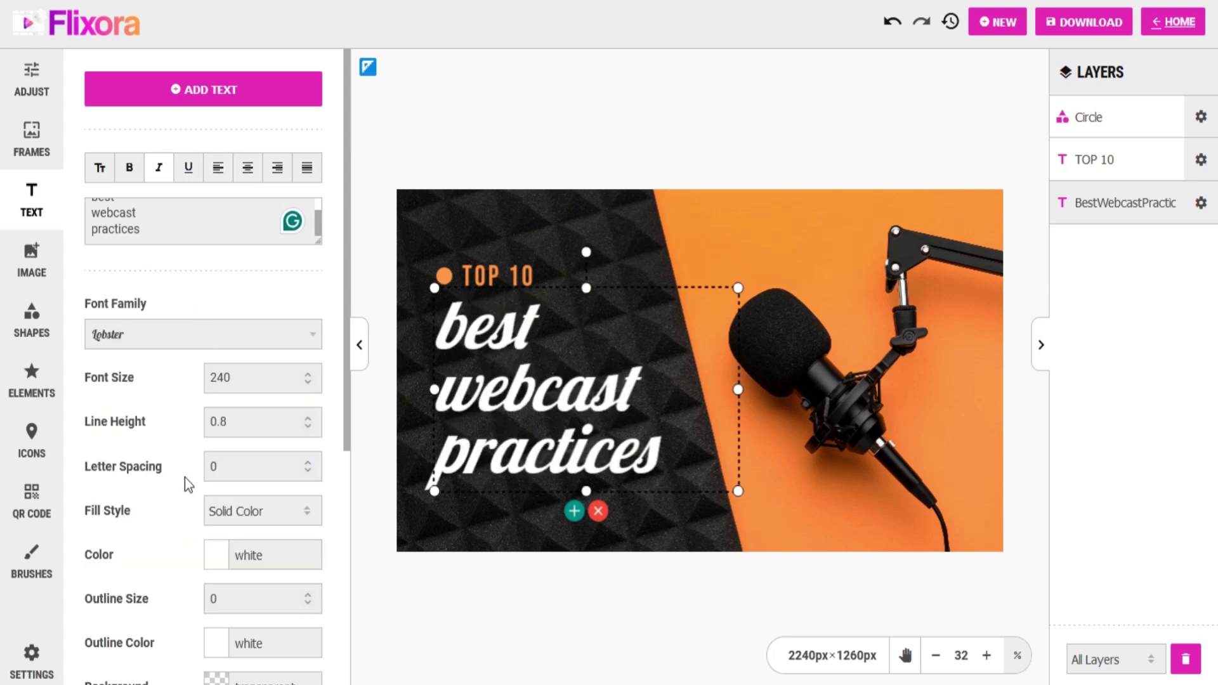
pyautogui.hotkey('ctrl', 'z')
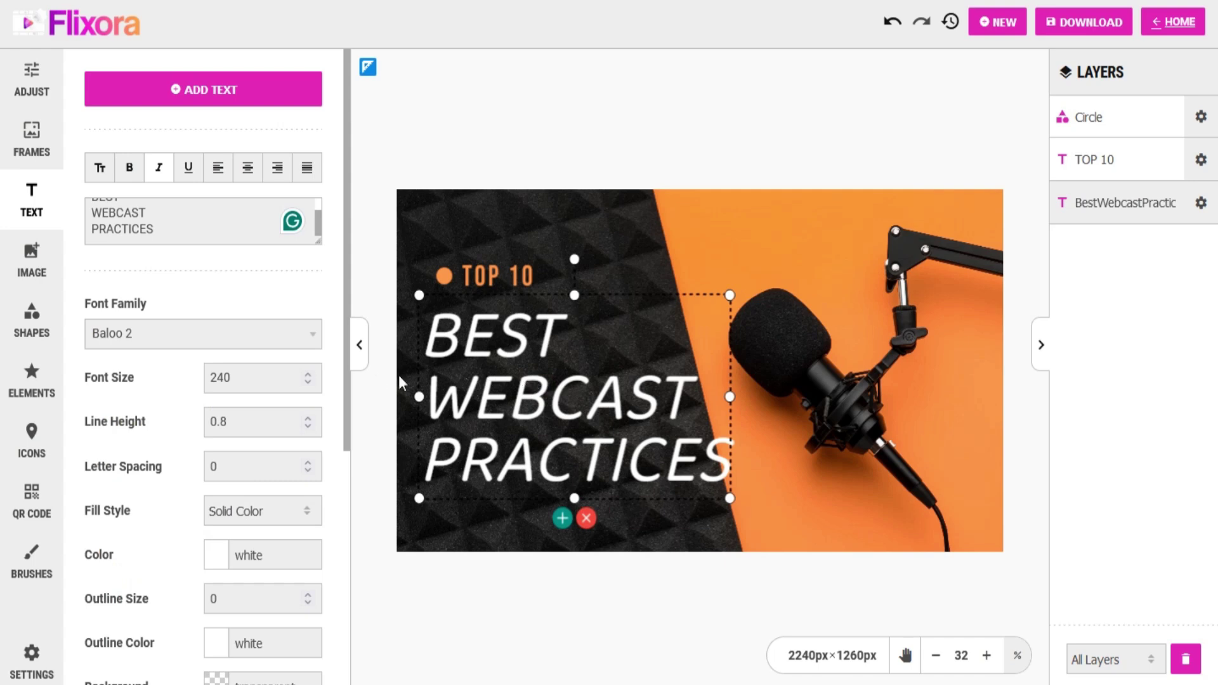
# Try red #cc0000 as the heading's text color, undo it, and use light grey #eeeeee instead
pyautogui.scroll(-2, 271, 462)
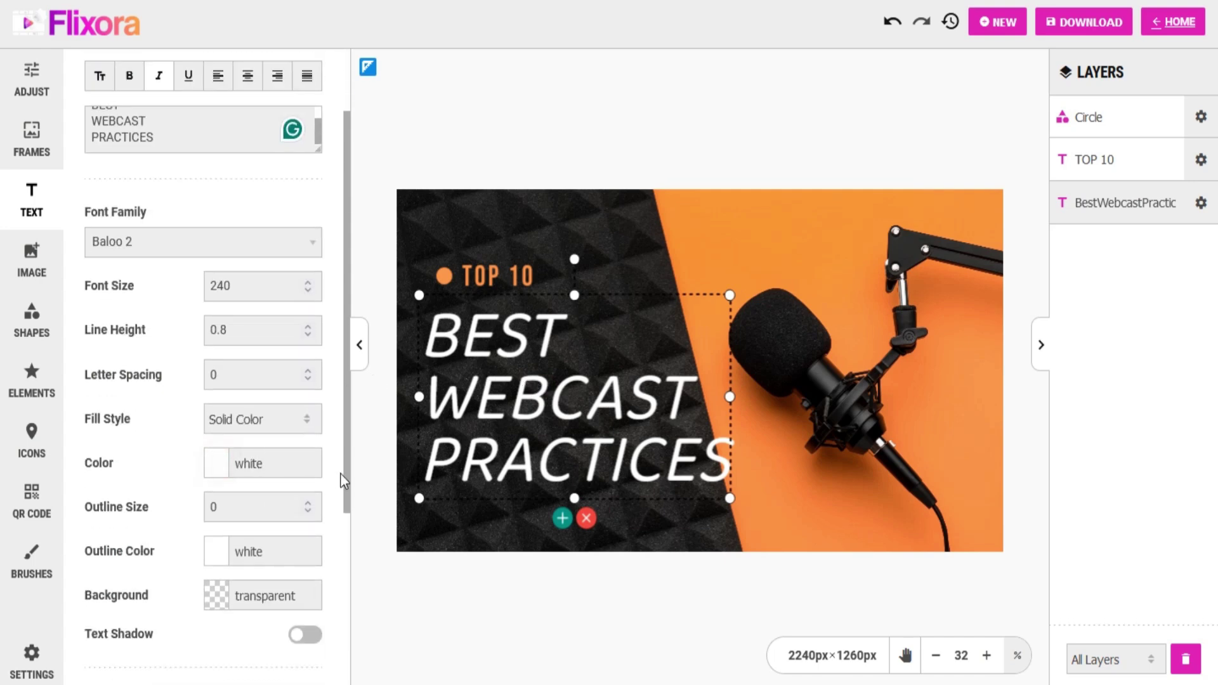
pyautogui.scroll(-2, 308, 405)
pyautogui.click(292, 369)
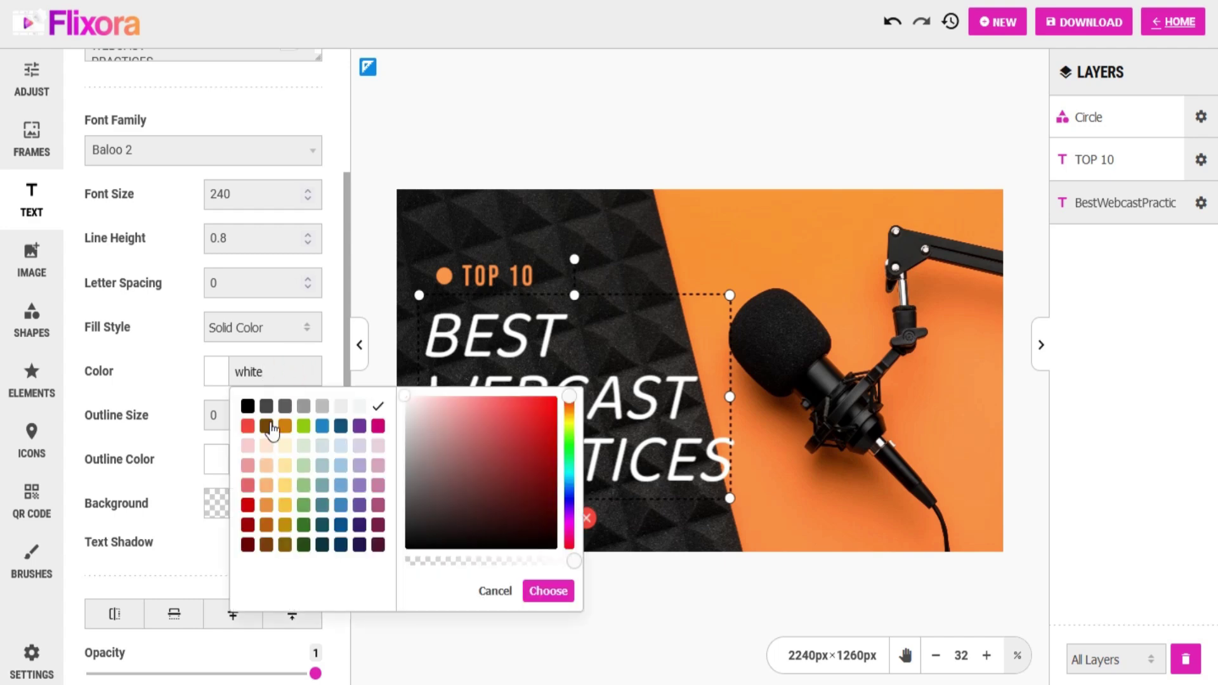
pyautogui.click(248, 504)
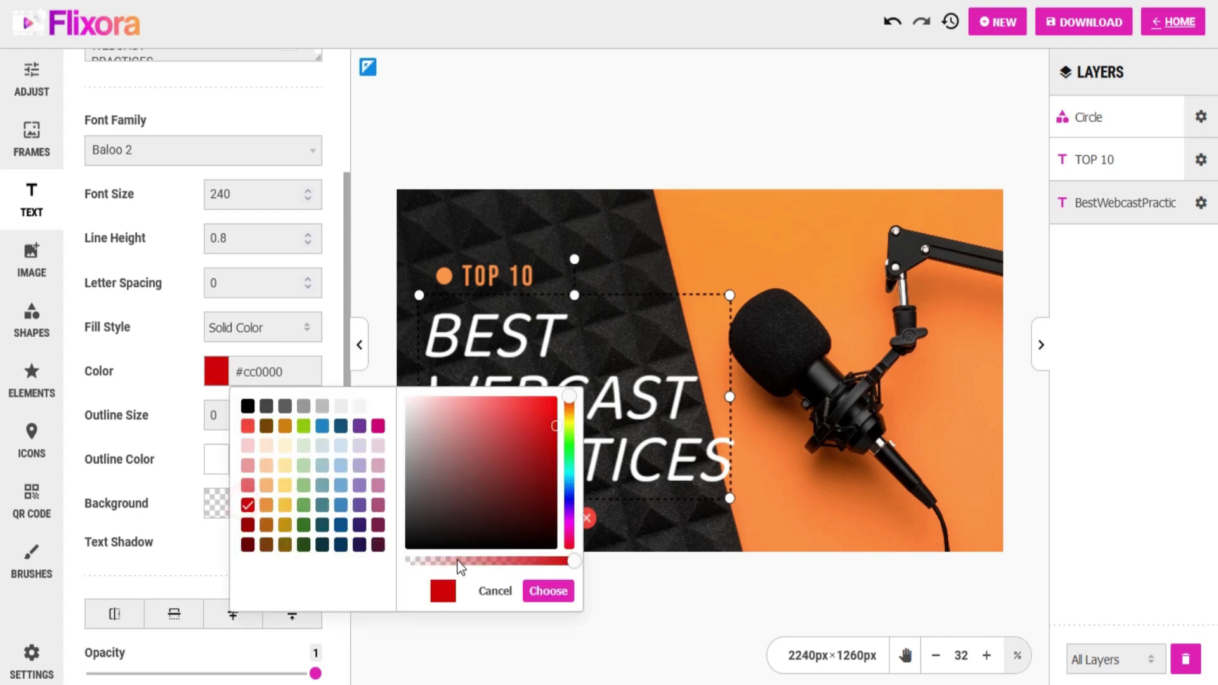
pyautogui.click(548, 591)
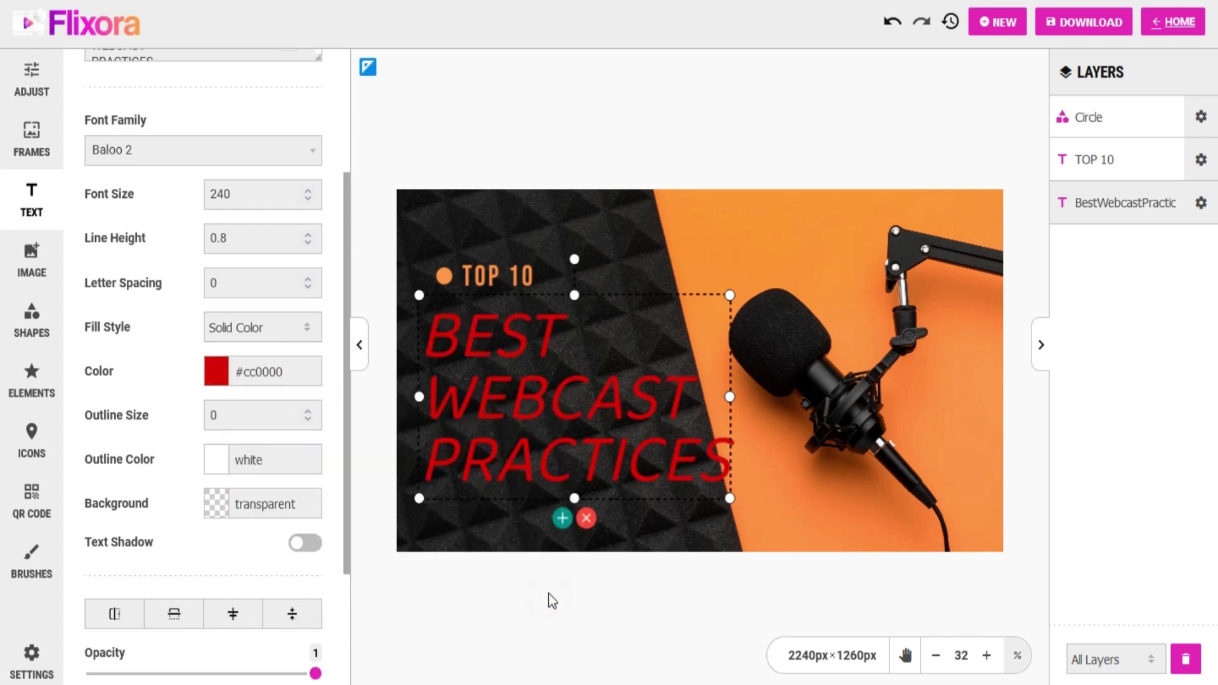
pyautogui.hotkey('ctrl', 'z')
# Try out the heading's opacity, skew and rotation adjustments, returning them to their defaults
pyautogui.scroll(-3, 260, 486)
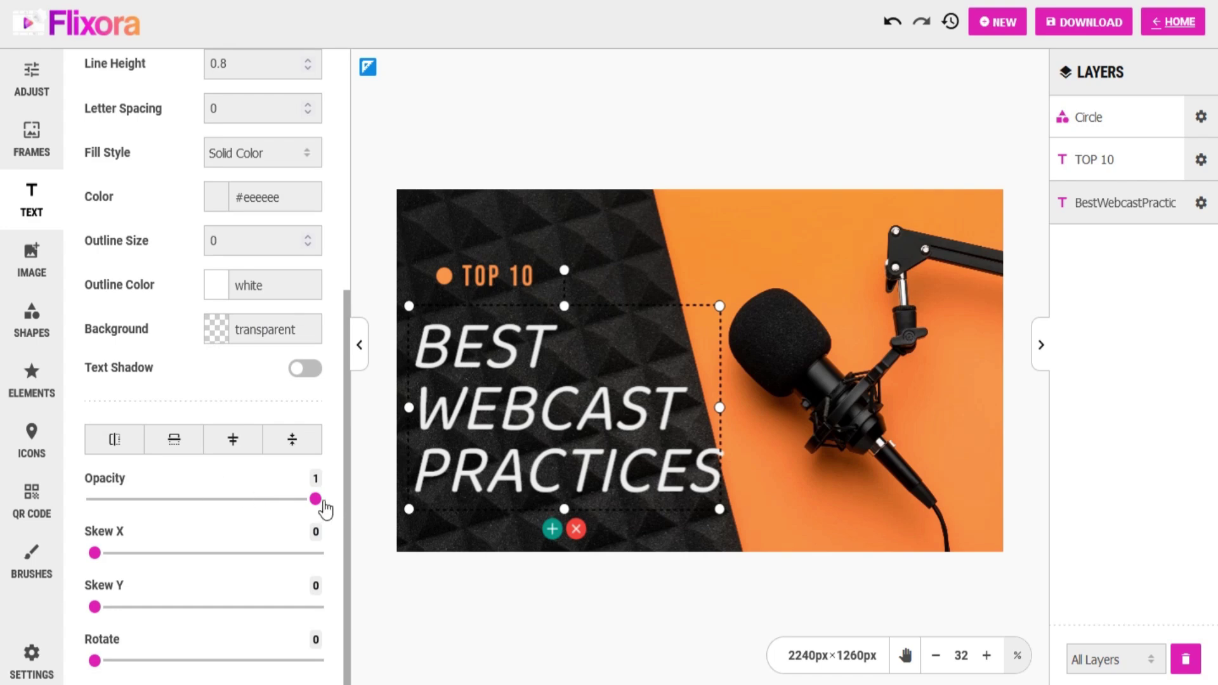
pyautogui.moveTo(315, 509)
pyautogui.mouseDown()
pyautogui.moveTo(257, 511)
pyautogui.moveTo(320, 511)
pyautogui.mouseUp()
pyautogui.moveTo(142, 569); pyautogui.dragTo(83, 609)
pyautogui.moveTo(95, 660)
pyautogui.mouseDown()
pyautogui.moveTo(168, 662)
pyautogui.moveTo(93, 661)
pyautogui.mouseUp()
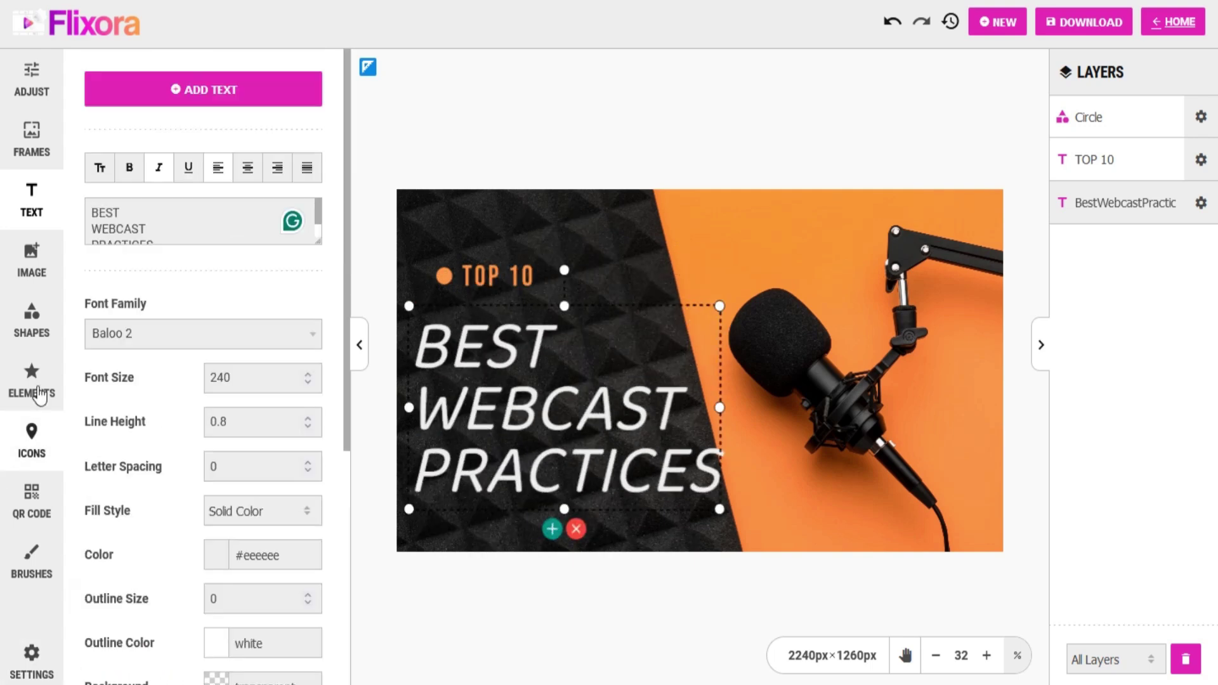
# Look at the overlay image upload option and the list of available shapes
pyautogui.click(28, 265)
pyautogui.click(163, 84)
pyautogui.click(155, 143)
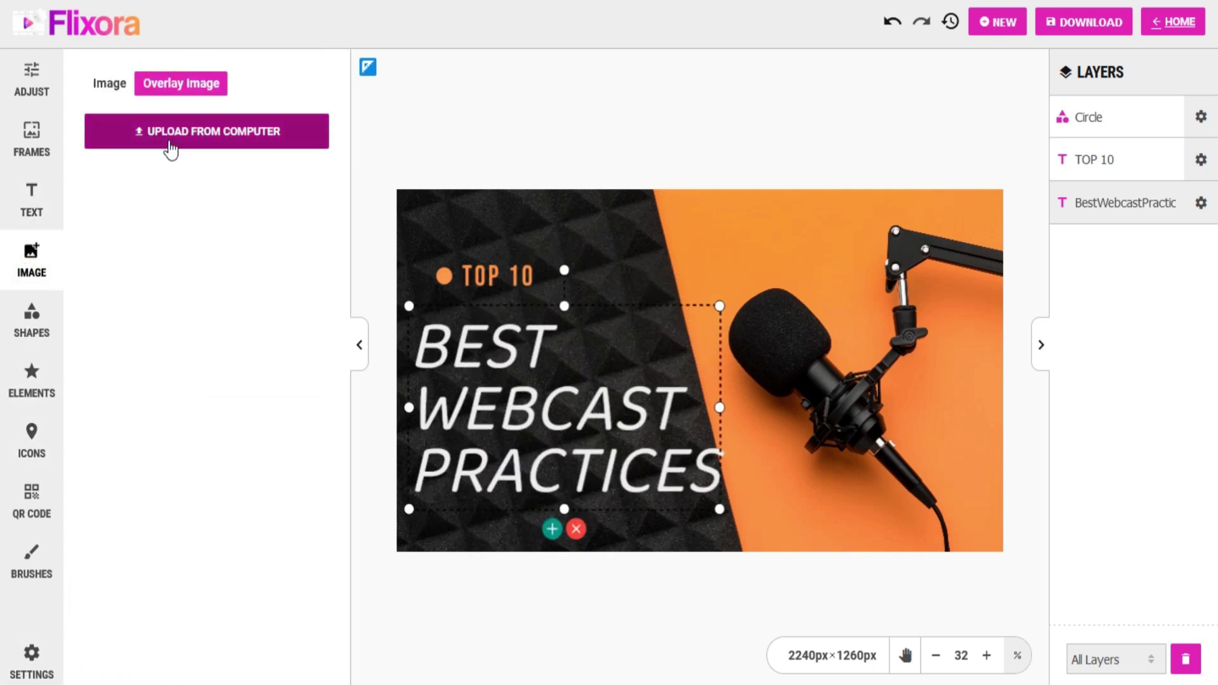
pyautogui.click(31, 320)
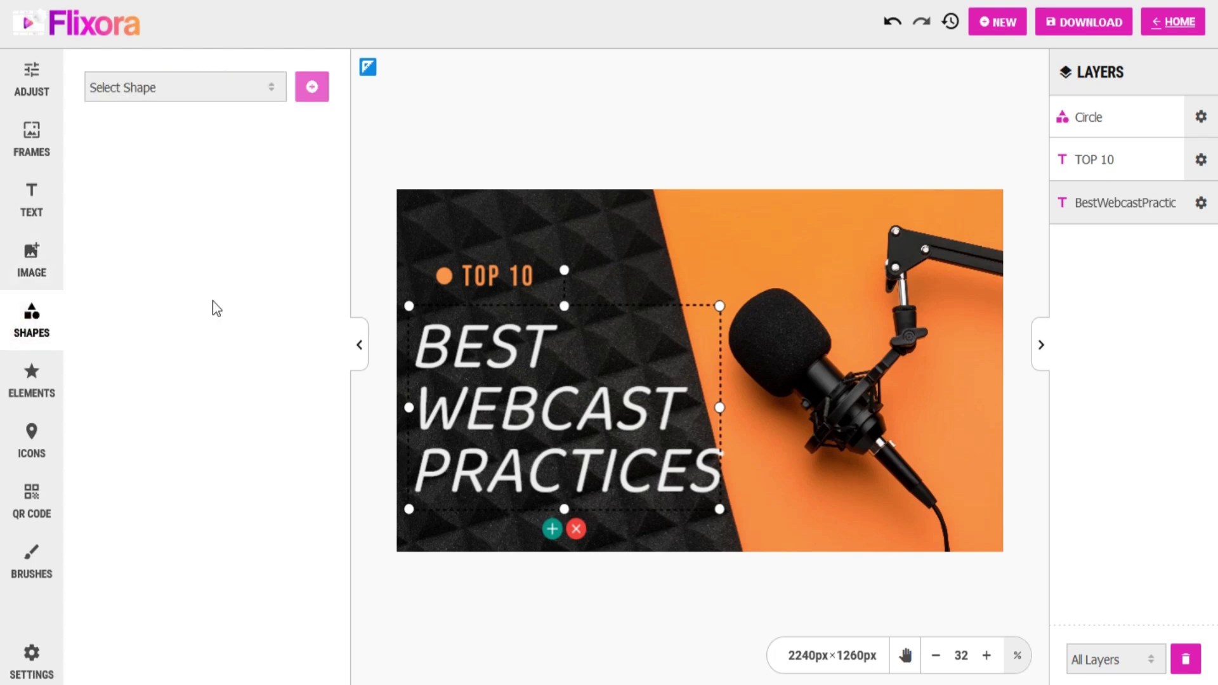
pyautogui.click(272, 92)
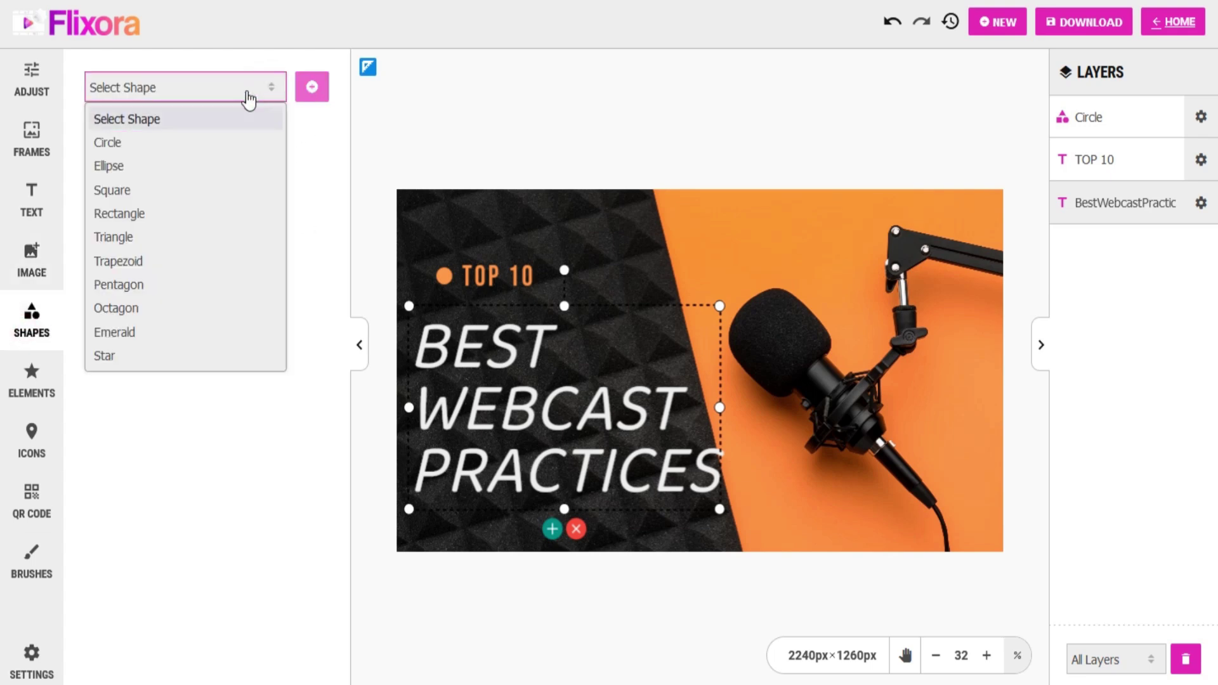
pyautogui.click(207, 94)
# Add the square Facebook logo from the Social Media elements to the orange area above the microphone
pyautogui.click(46, 388)
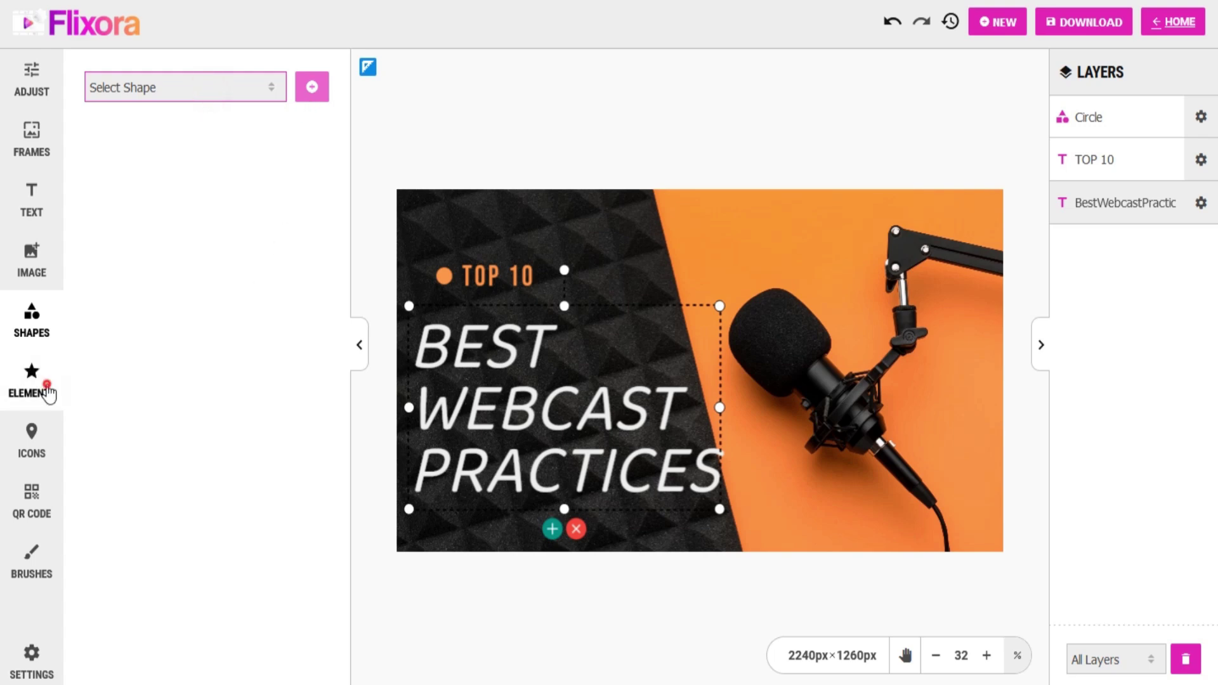
pyautogui.scroll(-4, 208, 350)
pyautogui.scroll(-3, 210, 352)
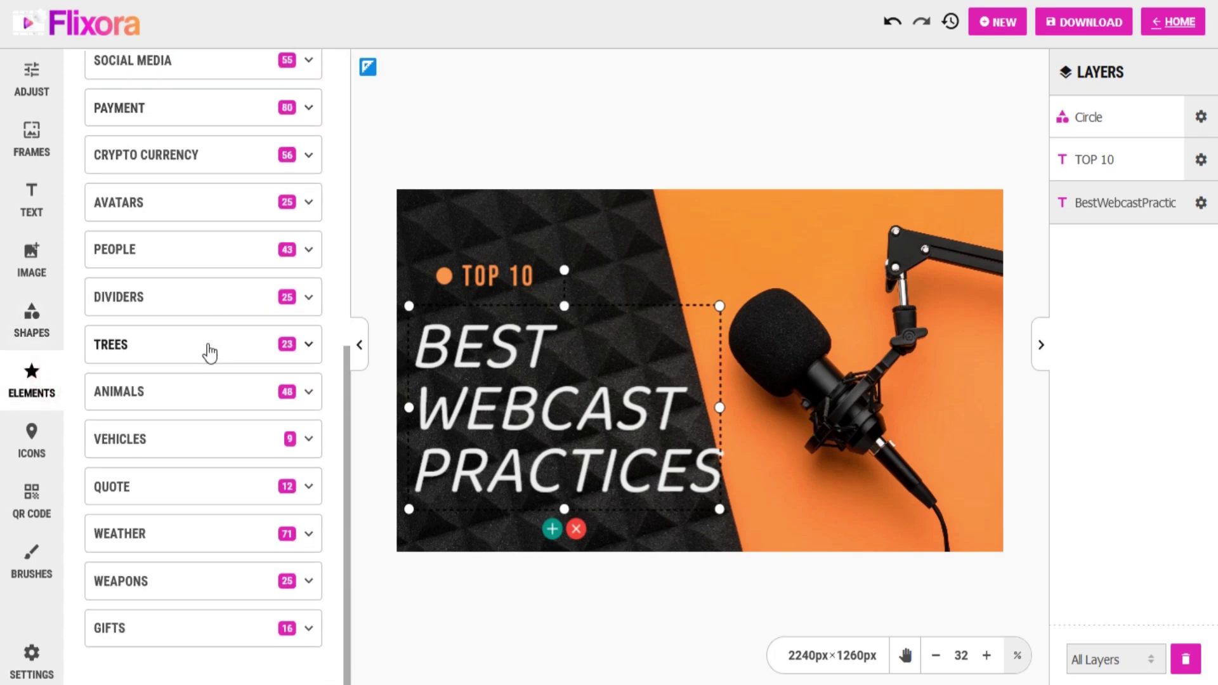
pyautogui.scroll(5, 210, 349)
pyautogui.click(214, 389)
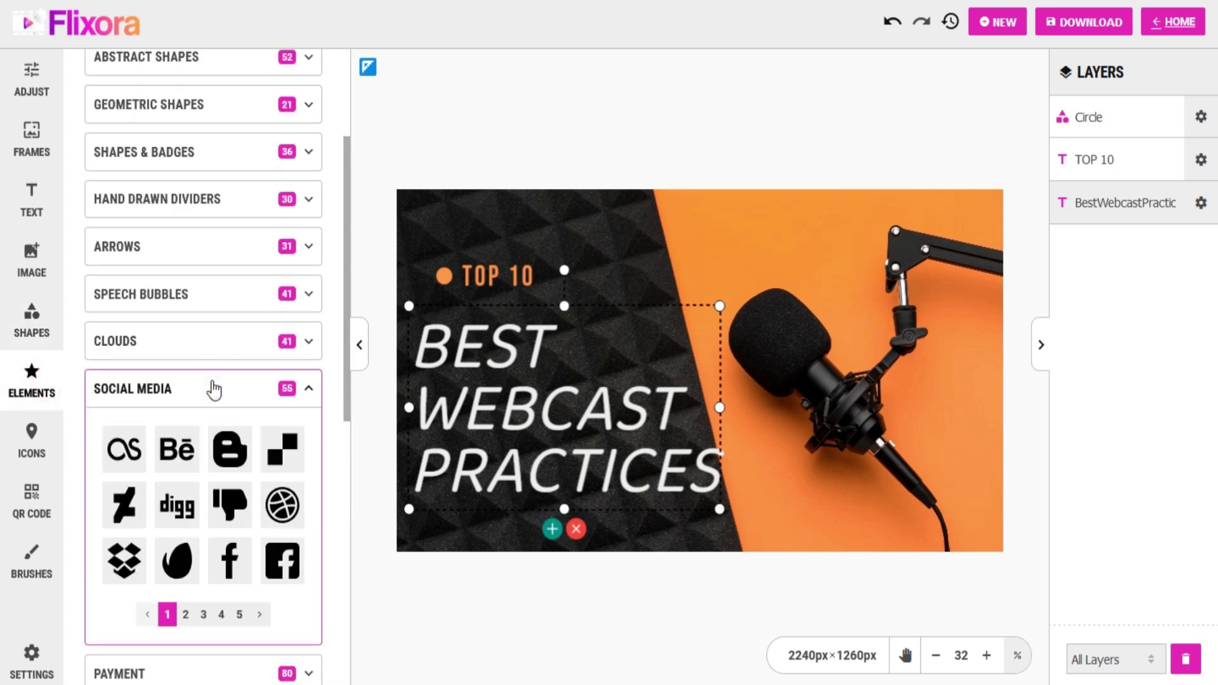
pyautogui.click(274, 563)
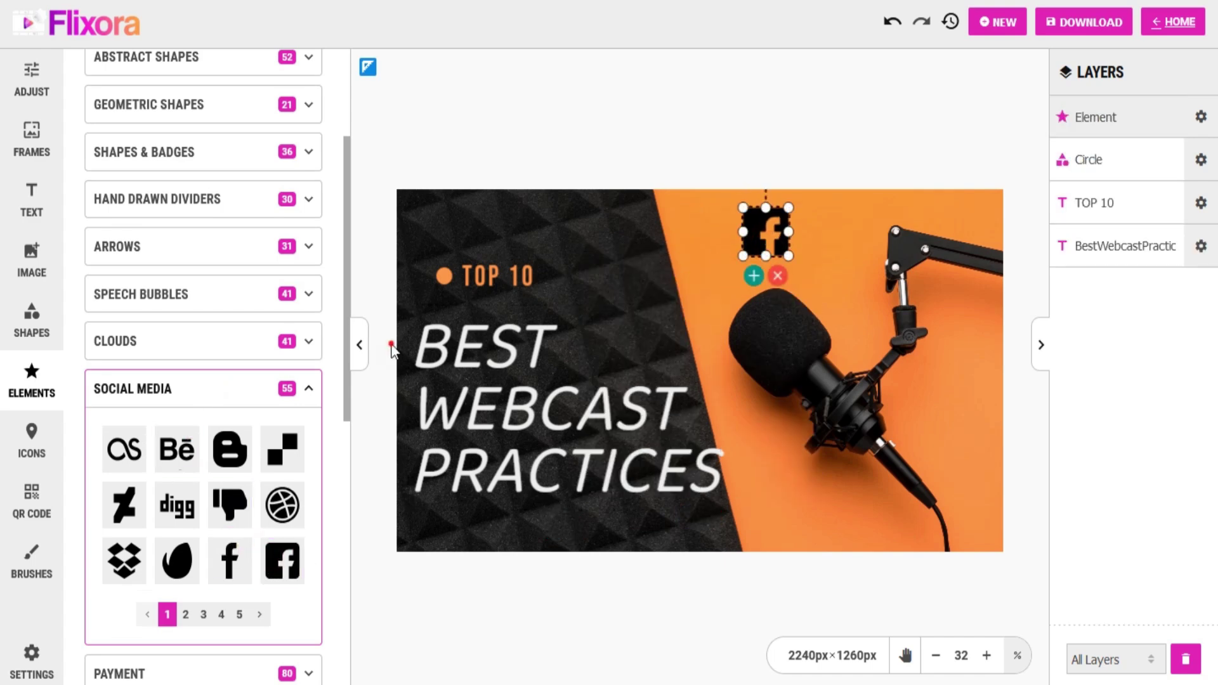
pyautogui.click(101, 387)
# Look through the filled icons in the icon library
pyautogui.click(31, 439)
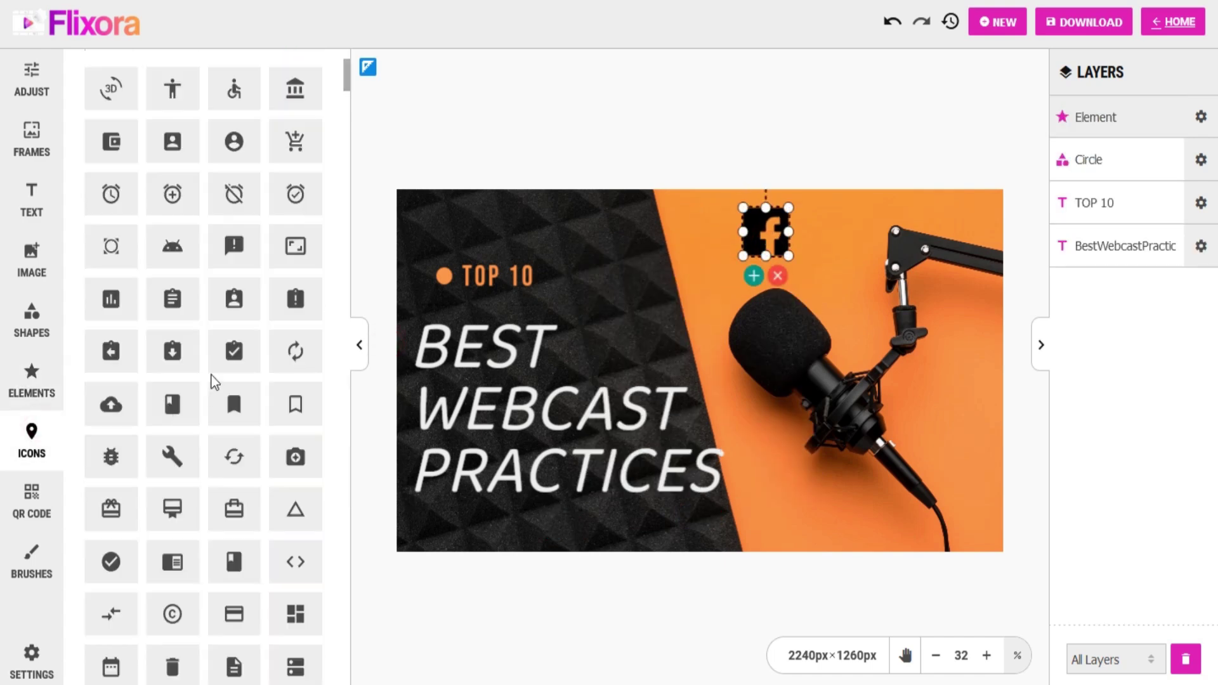
pyautogui.scroll(-20, 215, 361)
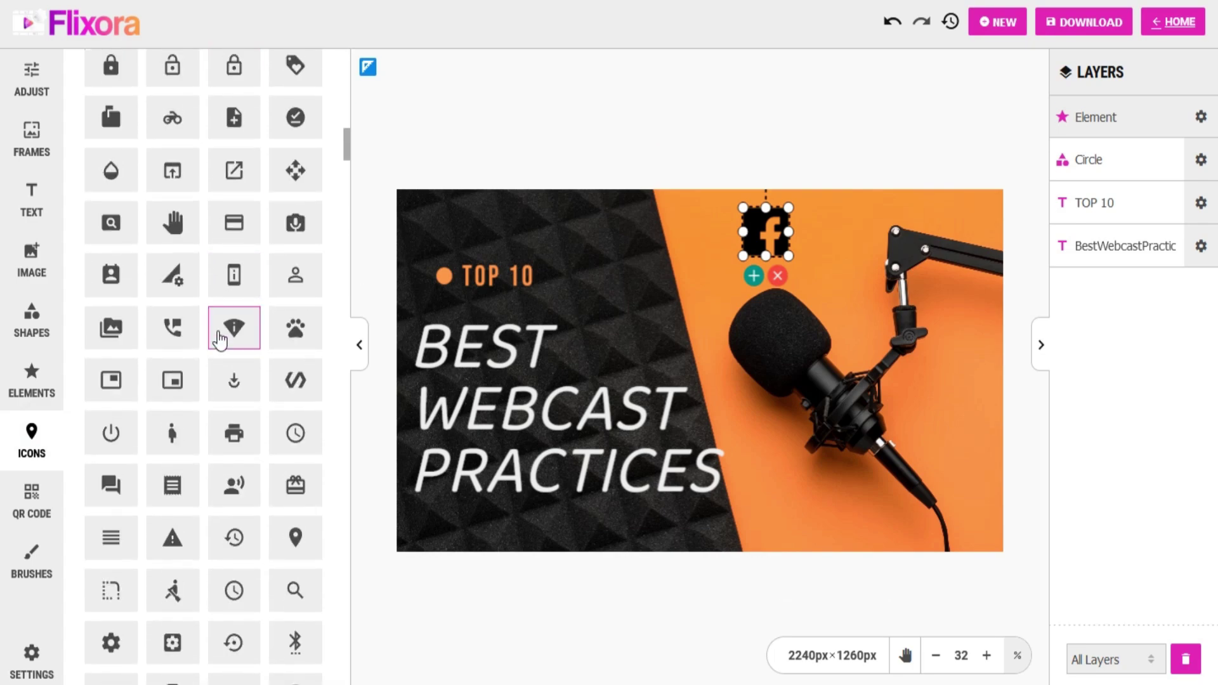
pyautogui.scroll(-20, 218, 340)
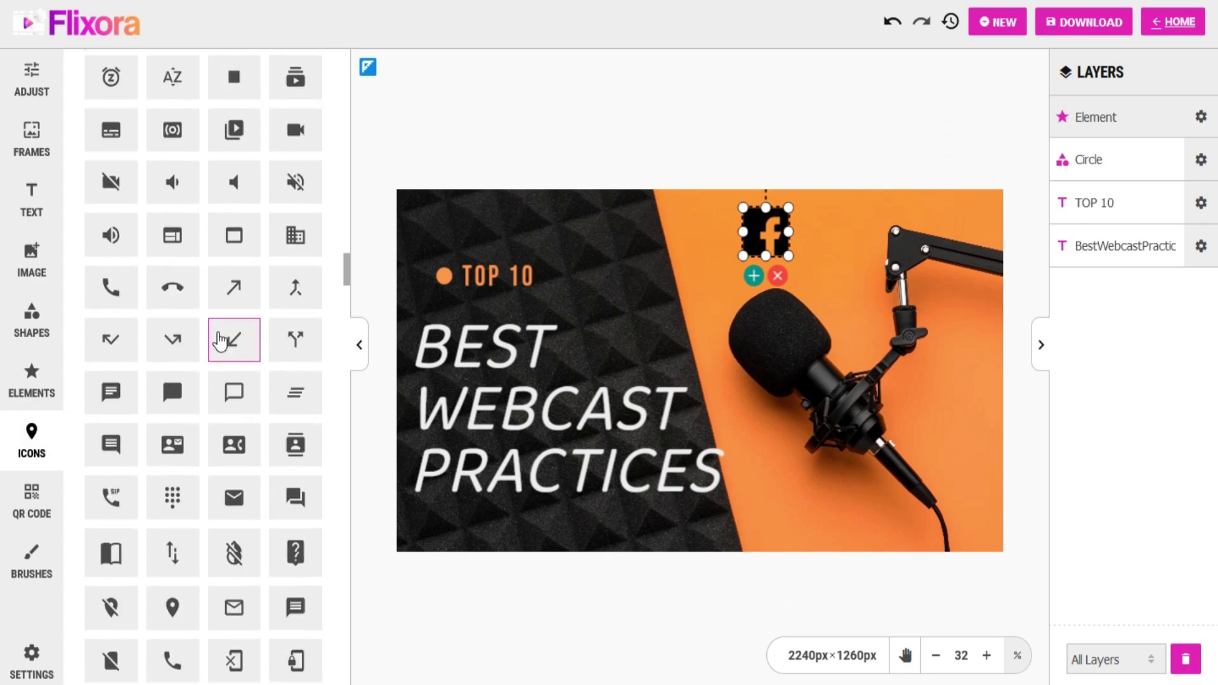
pyautogui.scroll(-20, 220, 341)
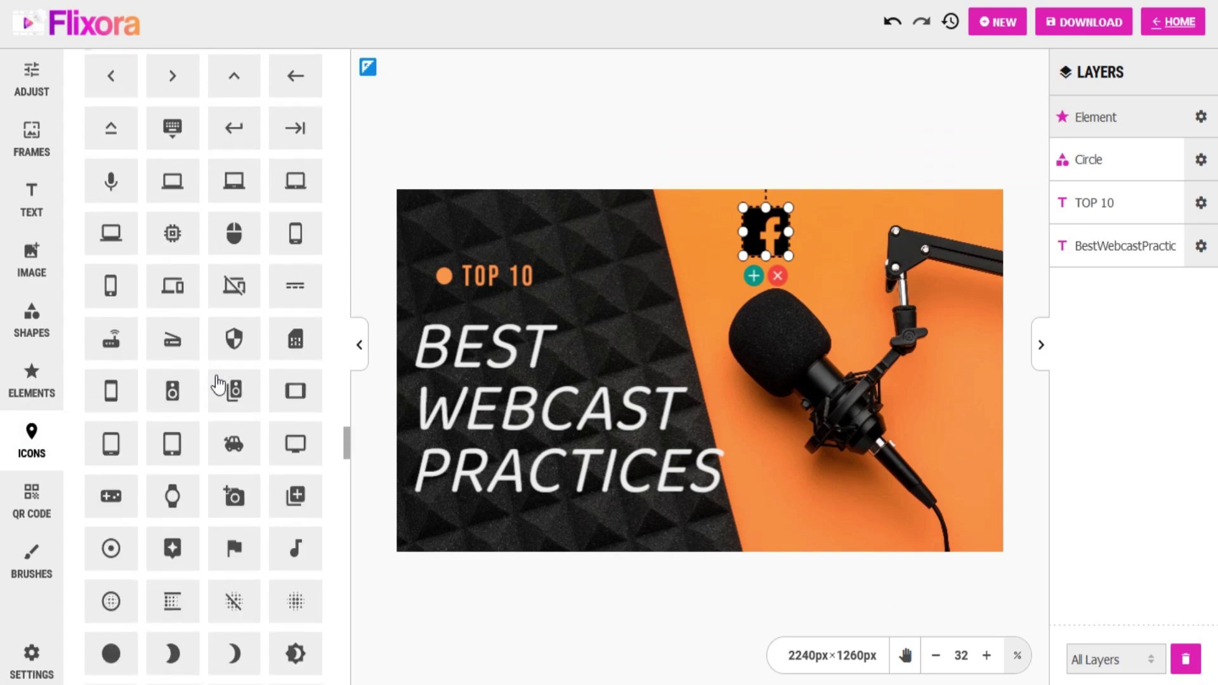
pyautogui.scroll(-20, 218, 385)
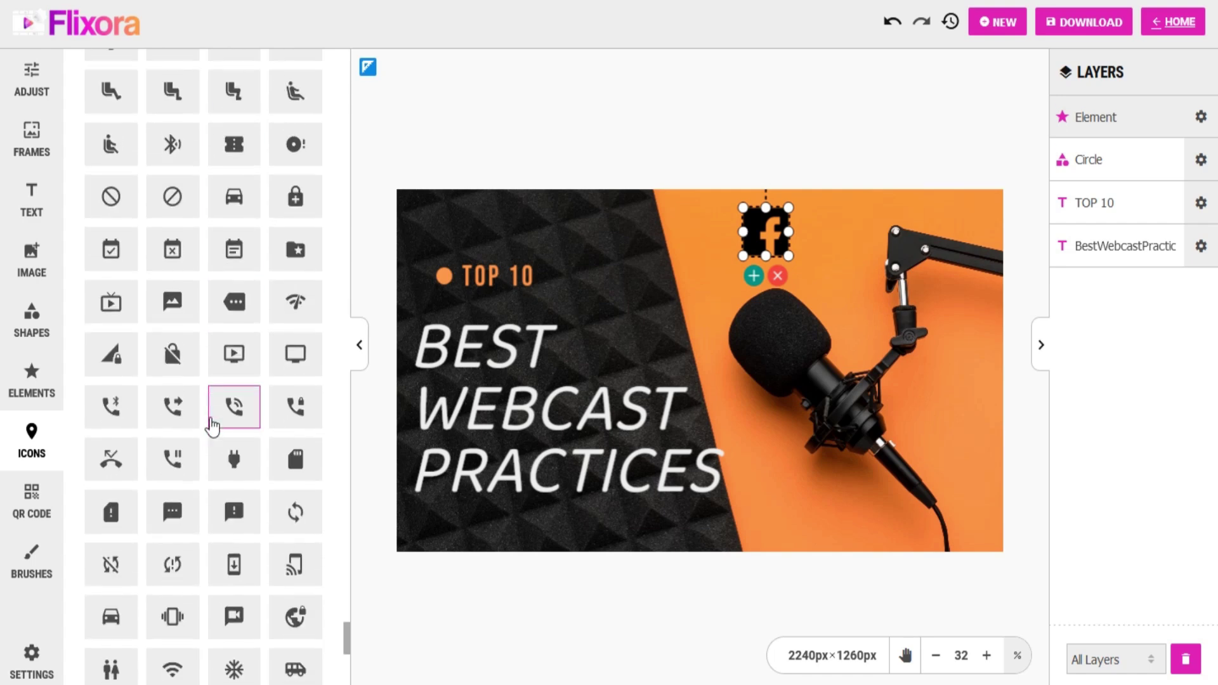
pyautogui.scroll(-5, 213, 428)
pyautogui.click(51, 460)
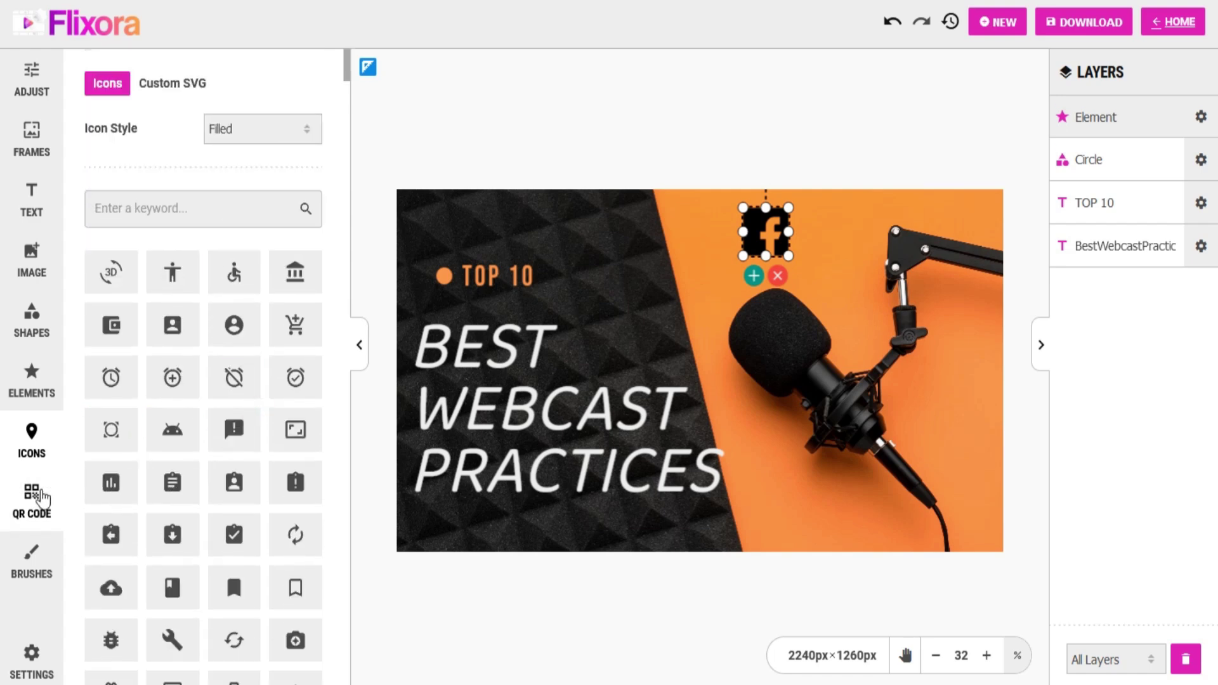
pyautogui.click(40, 498)
pyautogui.click(204, 102)
pyautogui.write('https://flixoraapp.pro')
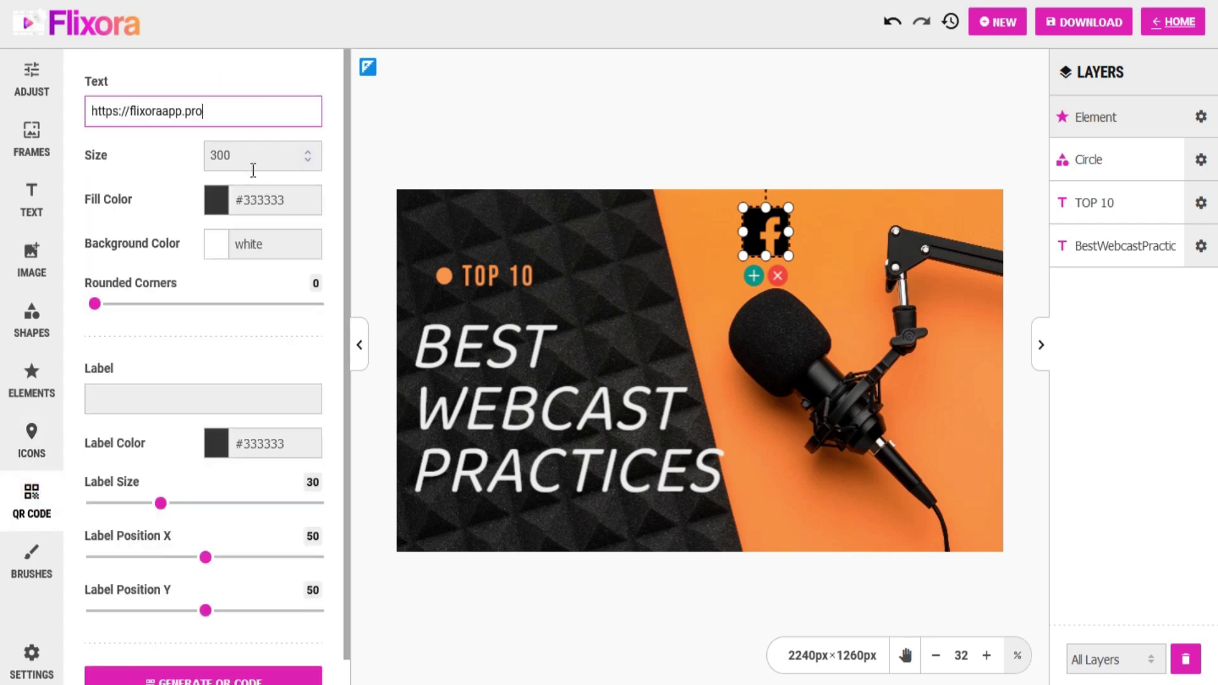
pyautogui.click(291, 155)
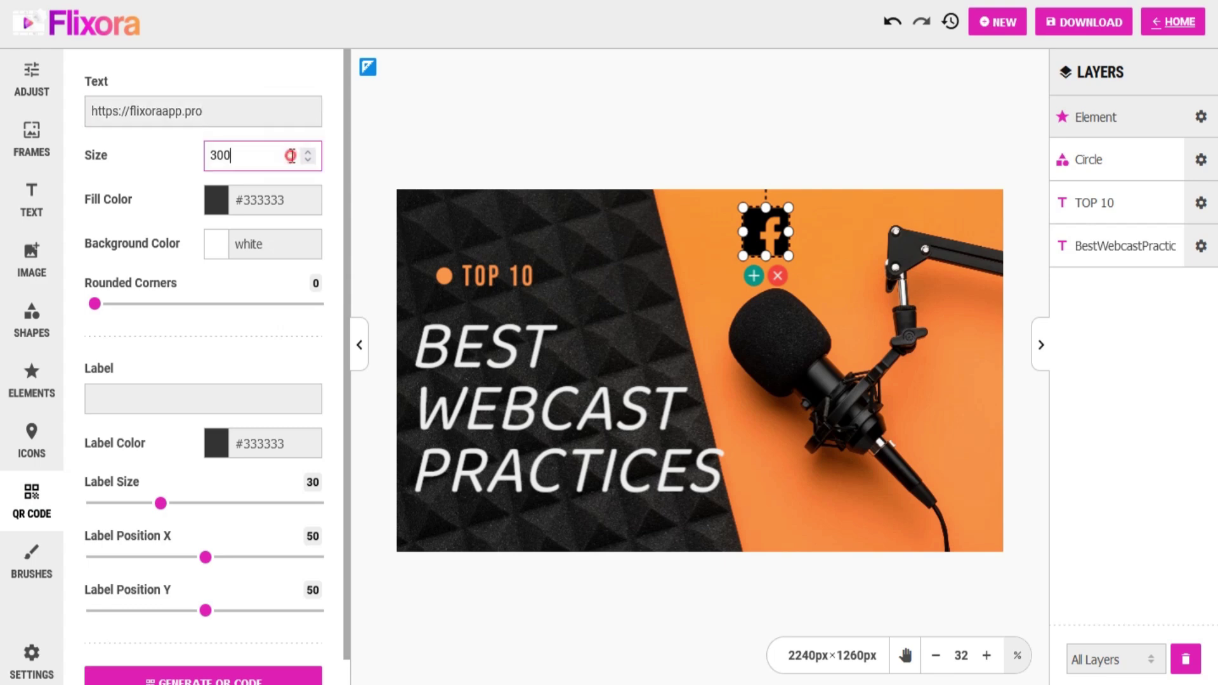
pyautogui.click(302, 198)
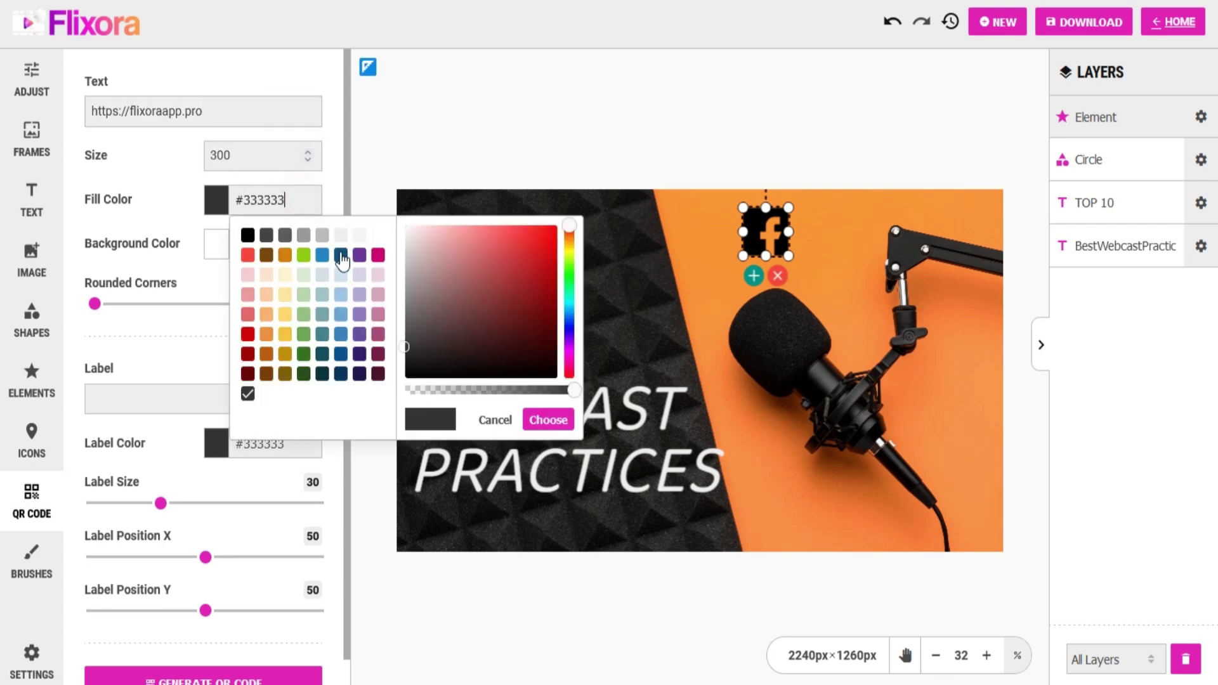
pyautogui.click(547, 420)
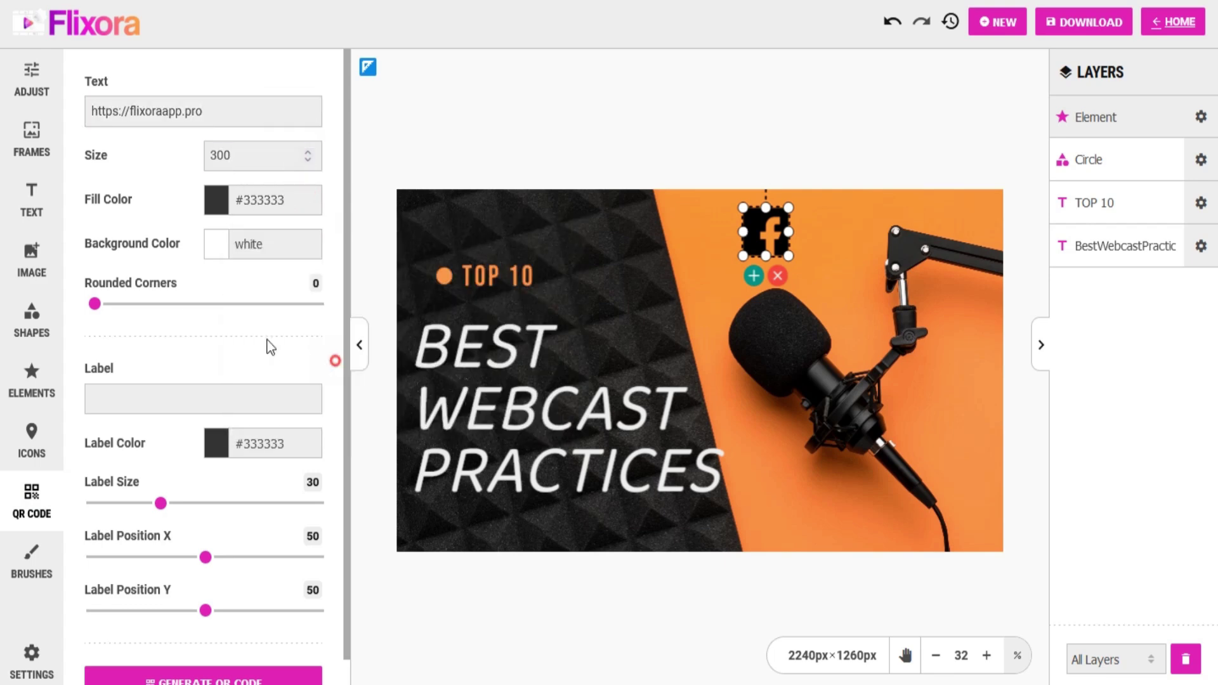
pyautogui.click(301, 244)
pyautogui.click(525, 465)
# Label the QR code "Scan Me" in color #333333 with a label size of 33
pyautogui.click(217, 393)
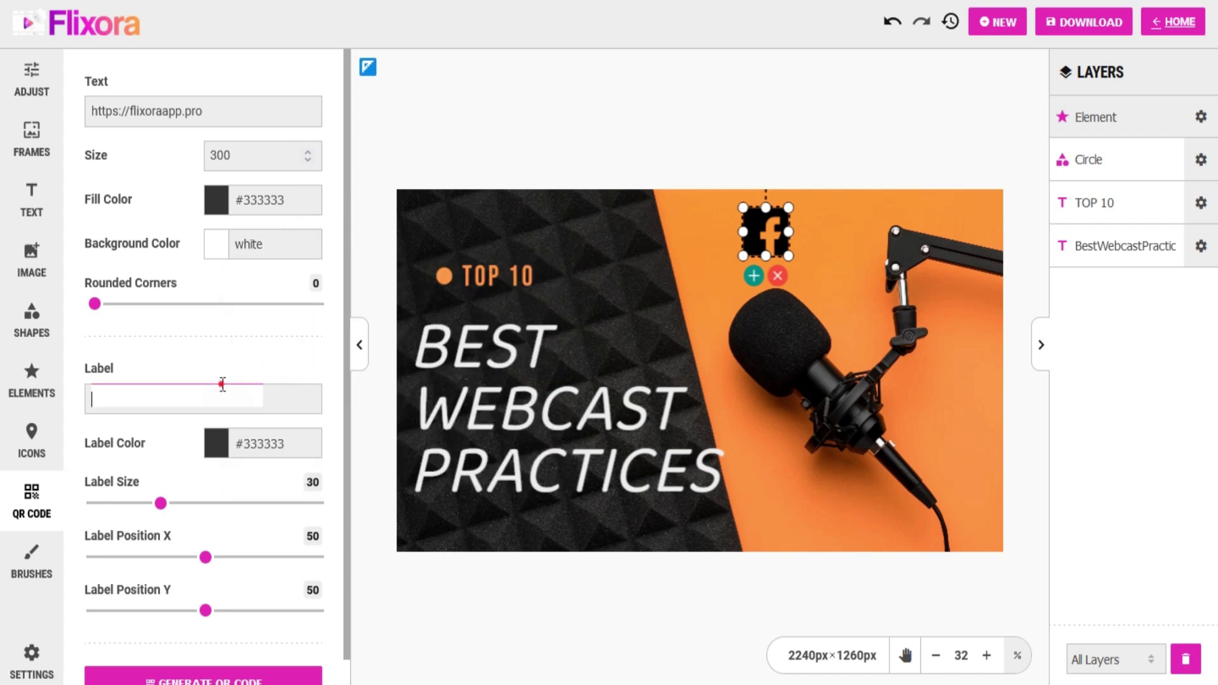
pyautogui.write('Scan Me')
pyautogui.click(286, 435)
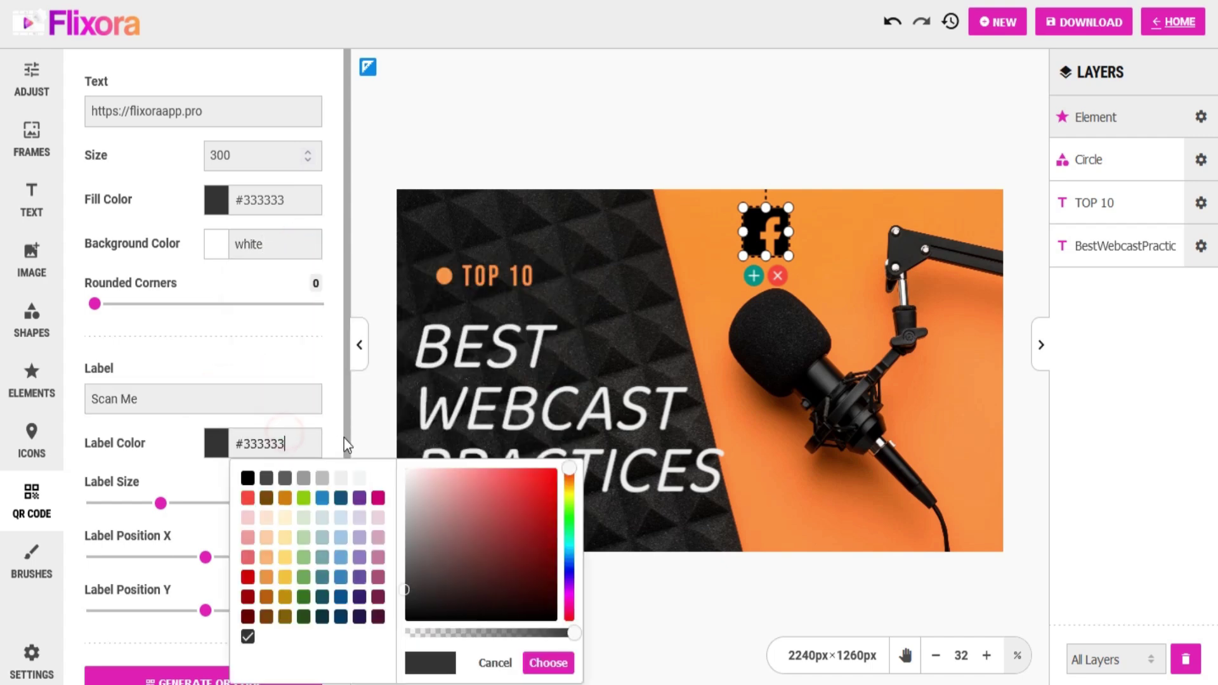
pyautogui.click(548, 663)
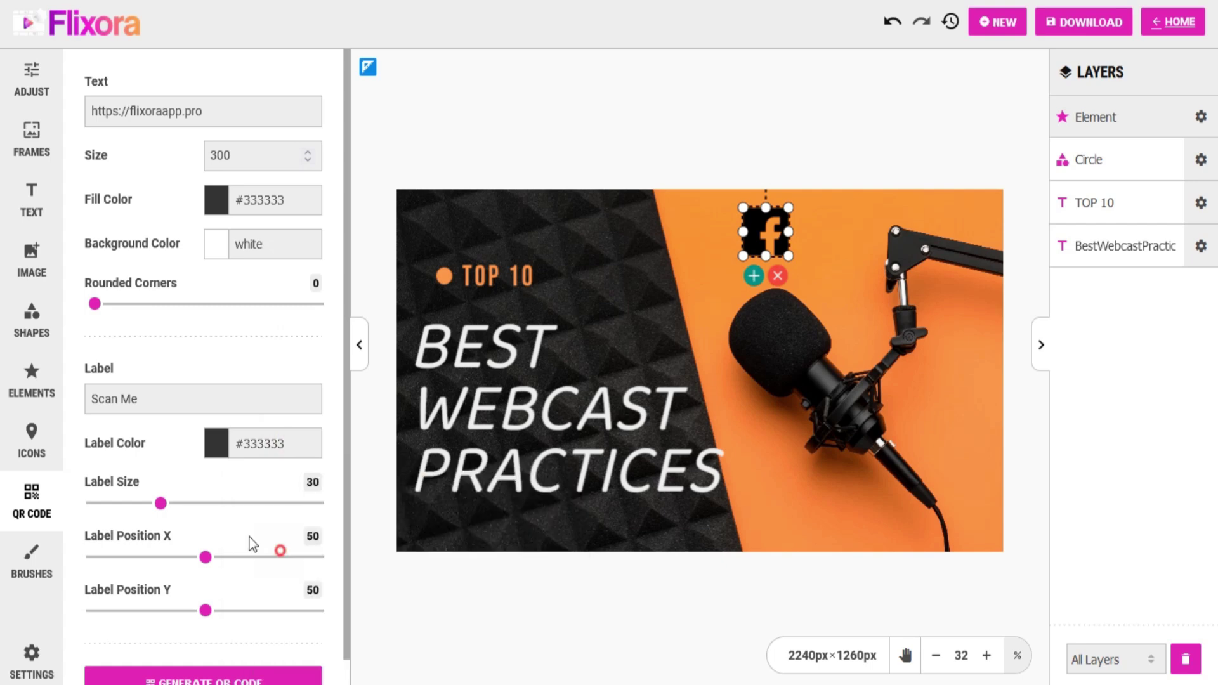
pyautogui.moveTo(162, 504); pyautogui.dragTo(167, 504)
# Generate the QR code and place it near the lower edge of the orange area, below the microphone
pyautogui.scroll(-1, 265, 498)
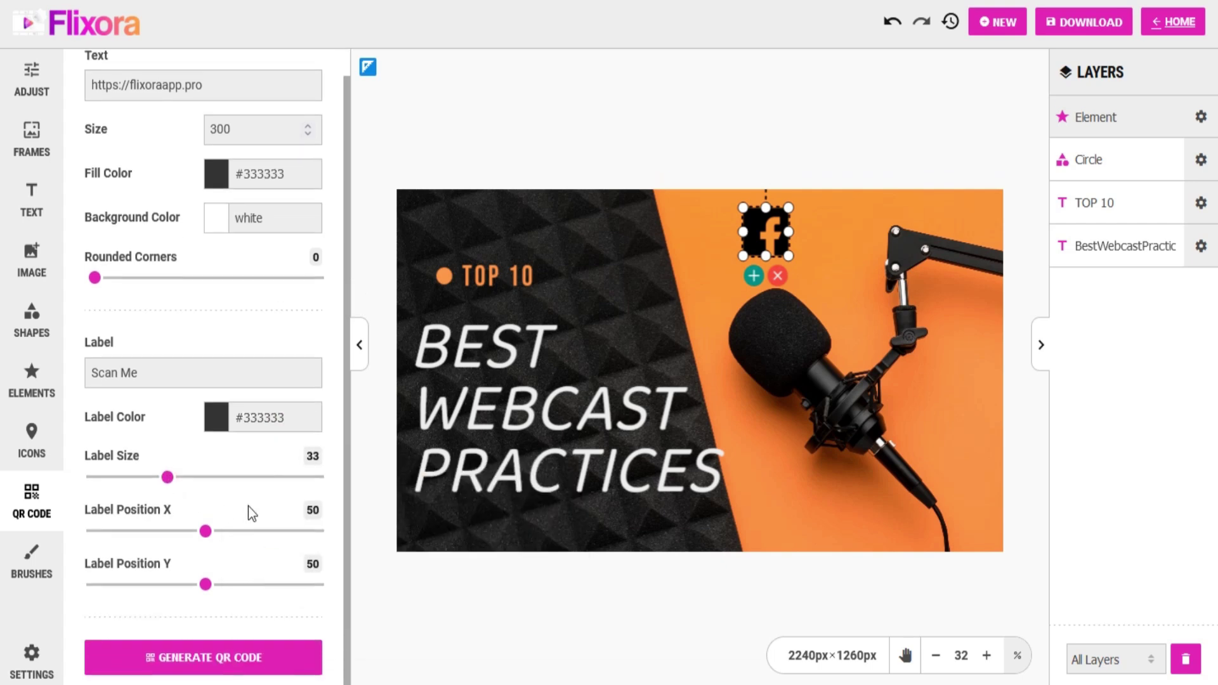
pyautogui.click(216, 653)
pyautogui.moveTo(703, 389); pyautogui.dragTo(796, 520)
# Look at the brush drawing tool, and open the thumbnail's download settings to view the DPI options
pyautogui.click(32, 562)
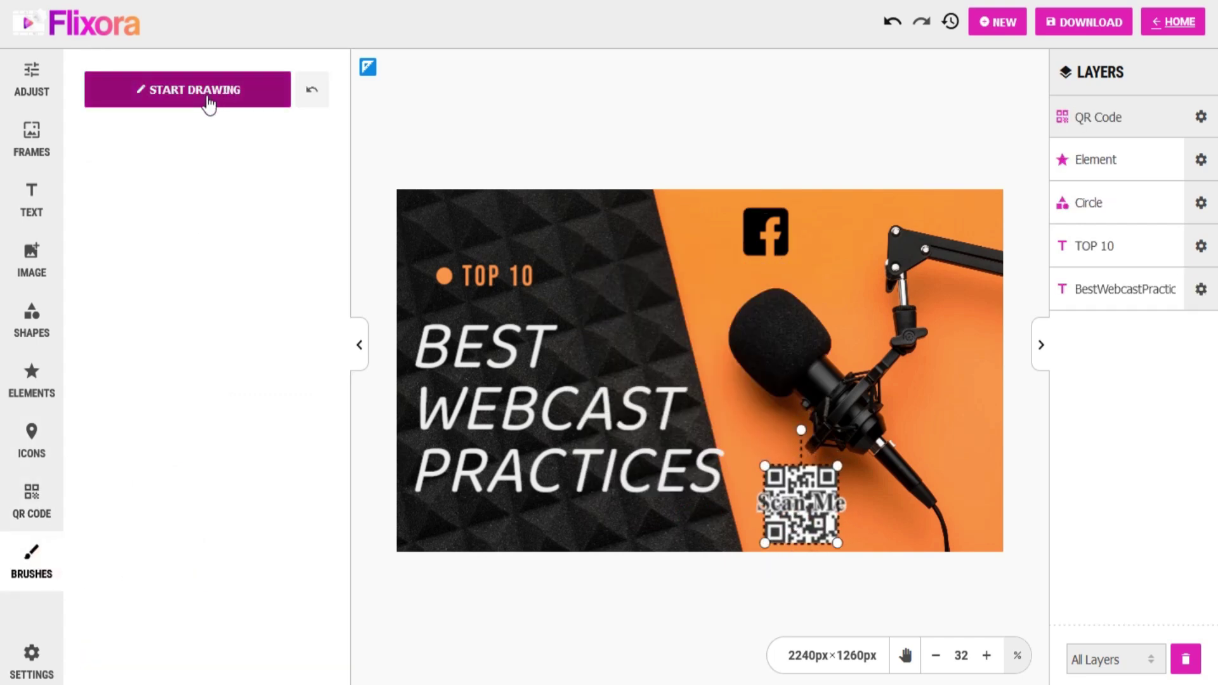
pyautogui.click(1076, 25)
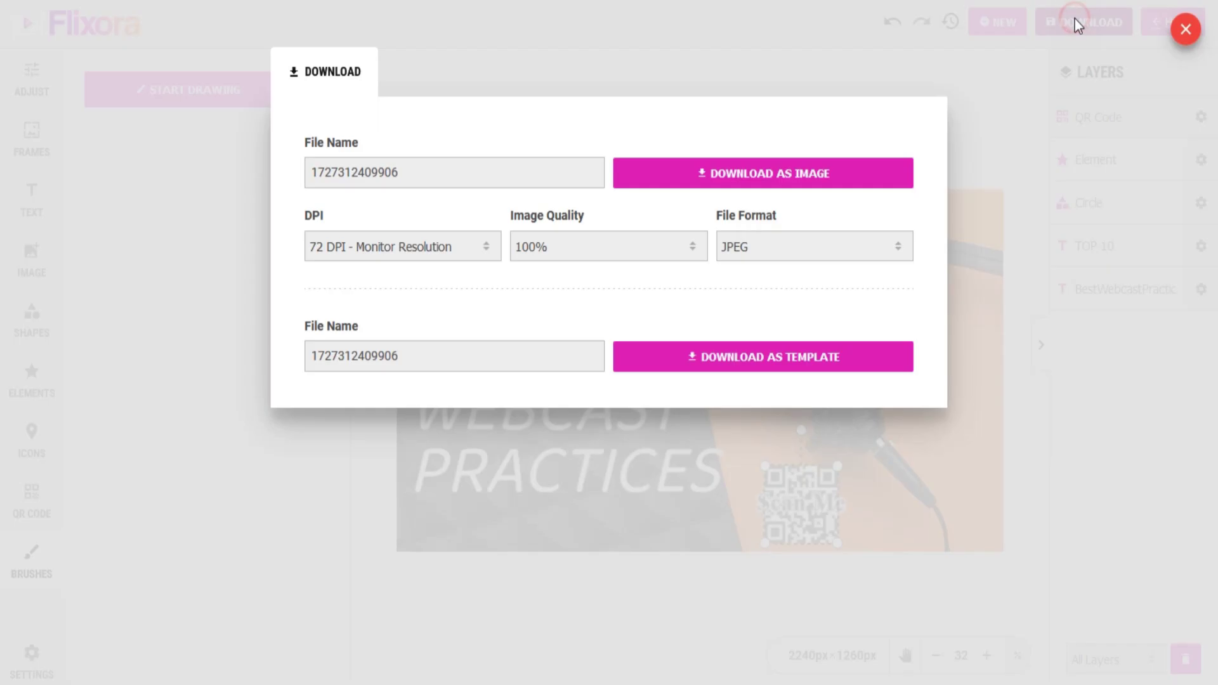
pyautogui.click(427, 234)
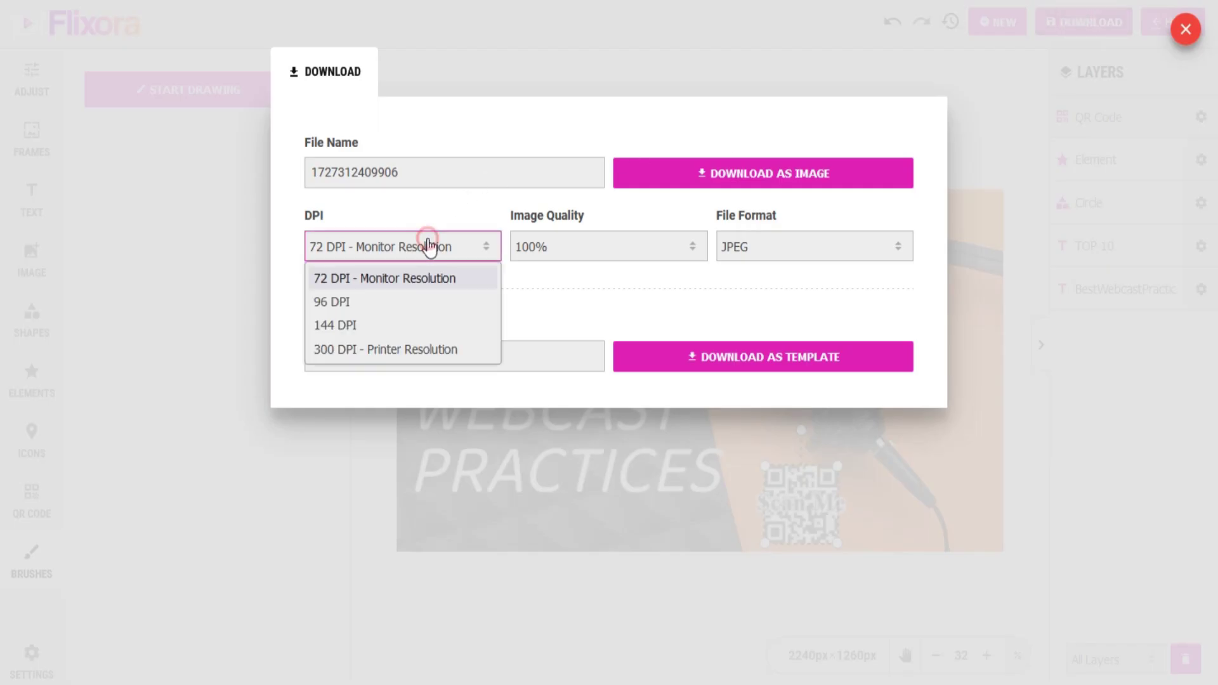